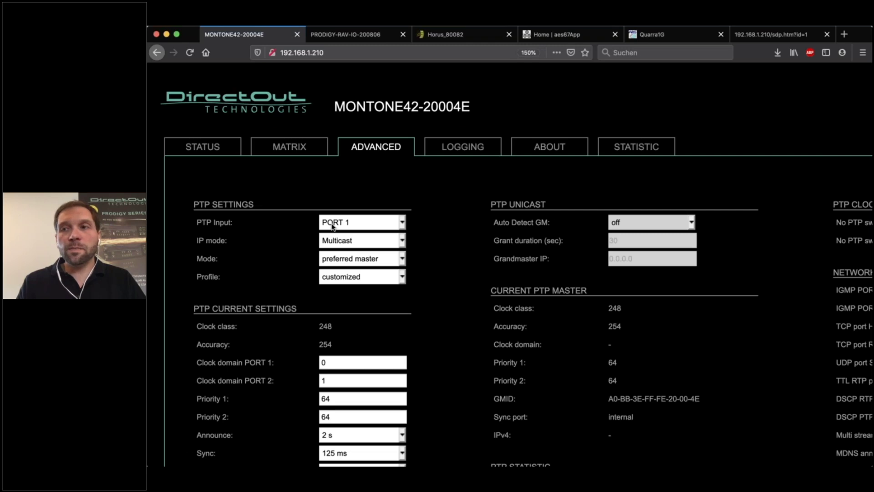
- Examine the advanced PTP settings of the MONTONE42 device, focusing on Priority 1 and Priority 2
{"action": "key", "text": "super+plus"}
{"action": "scroll", "coordinate": [461, 312], "scroll_direction": "down", "scroll_amount": 2}
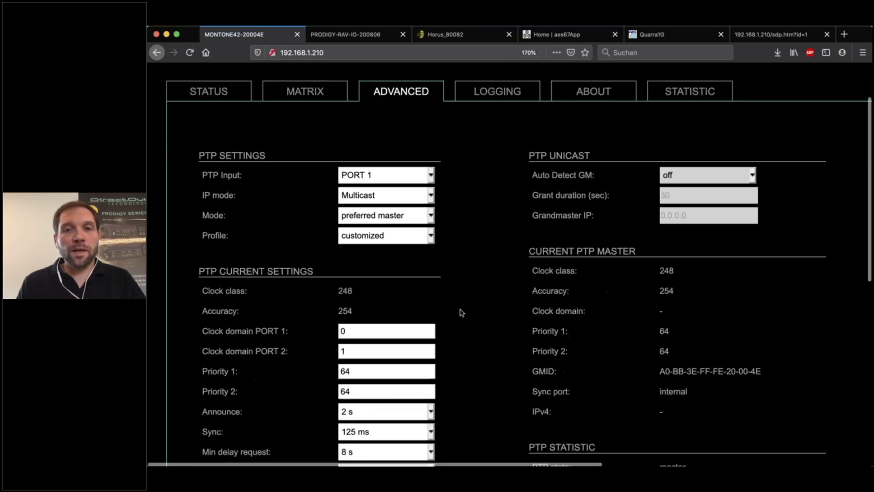
{"action": "scroll", "coordinate": [461, 313], "scroll_direction": "down", "scroll_amount": 5}
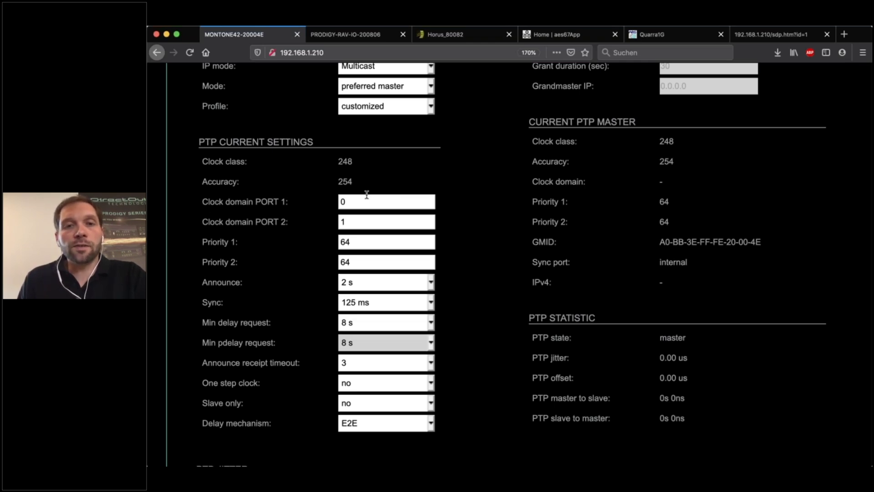
{"action": "double_click", "coordinate": [228, 242]}
{"action": "left_click", "coordinate": [225, 243]}
{"action": "triple_click", "coordinate": [225, 243]}
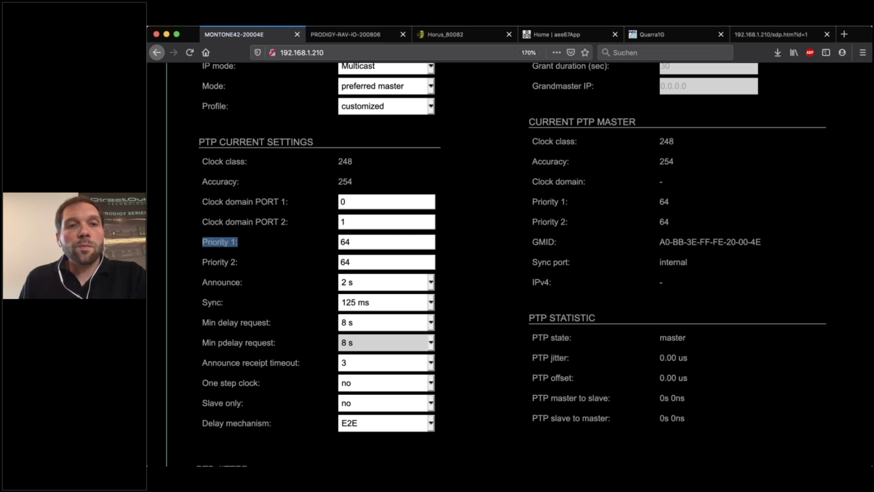
{"action": "left_click", "coordinate": [246, 244]}
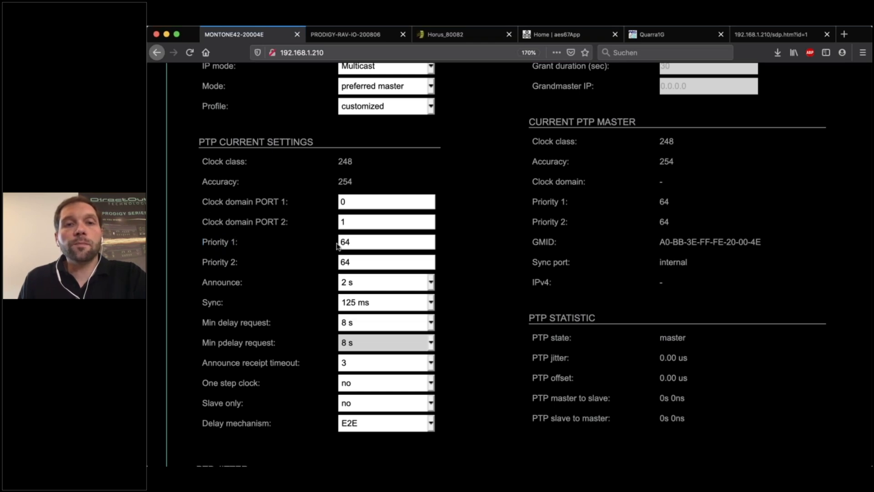
{"action": "left_click", "coordinate": [358, 243]}
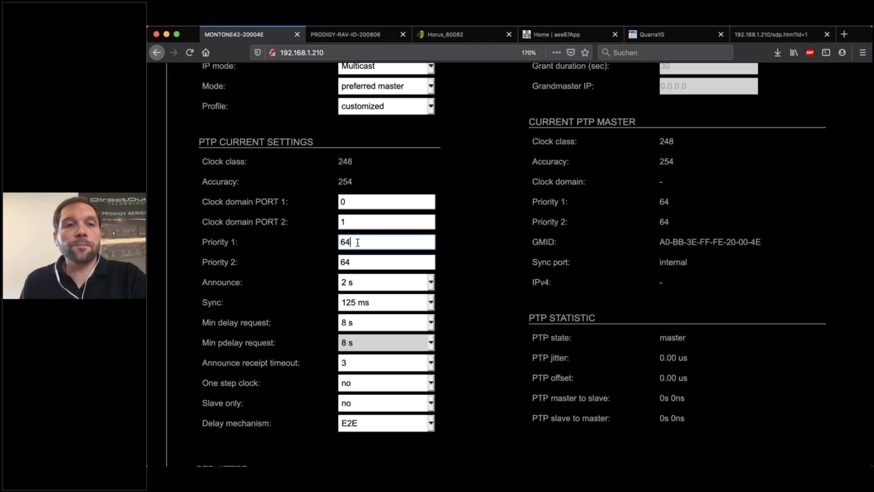
{"action": "left_click", "coordinate": [205, 262]}
{"action": "left_click_drag", "start_coordinate": [205, 262], "coordinate": [236, 262]}
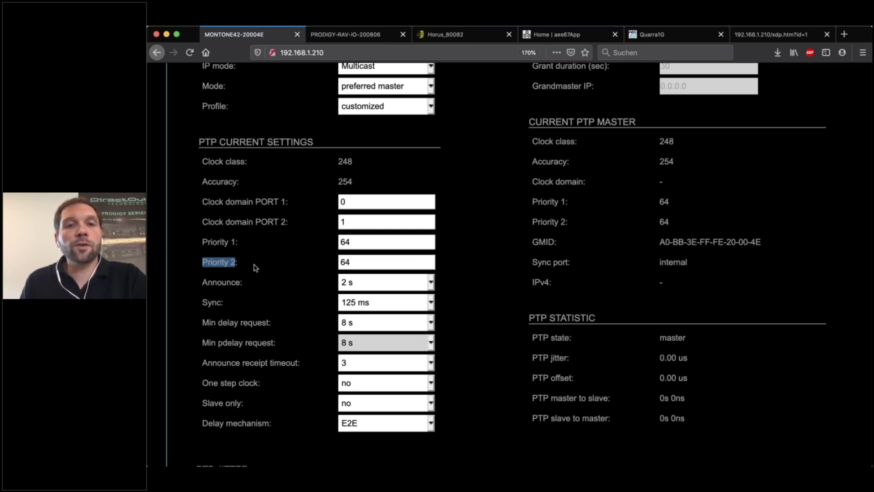
{"action": "left_click", "coordinate": [363, 262]}
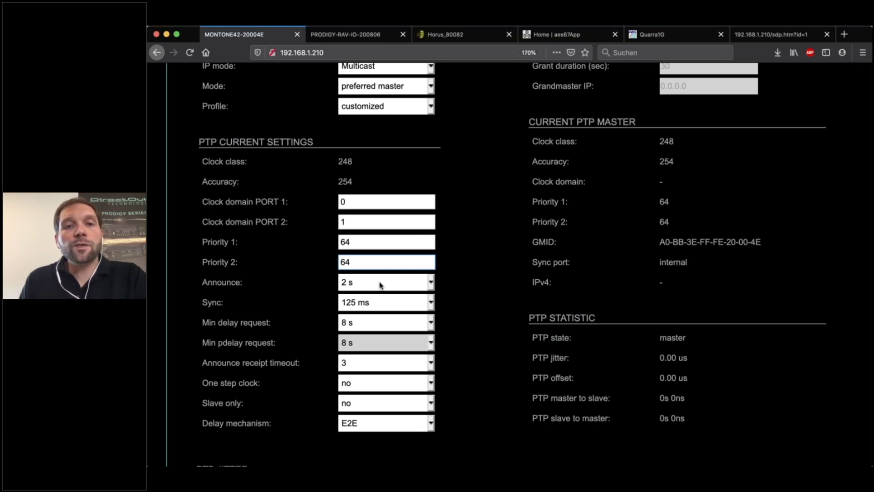
- Review the Announce, Sync, Min delay request and Announce receipt timeout settings of the MONTONE42 device
{"action": "left_click_drag", "start_coordinate": [203, 282], "coordinate": [243, 283]}
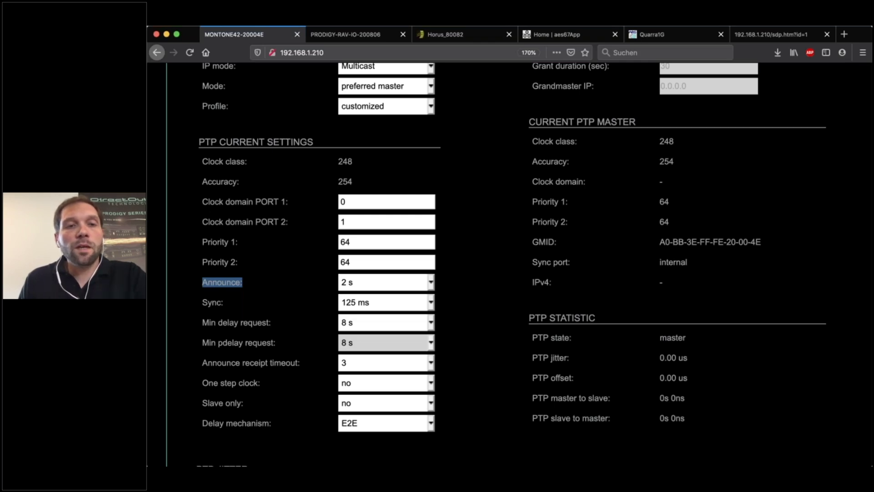
{"action": "left_click_drag", "start_coordinate": [201, 304], "coordinate": [229, 305]}
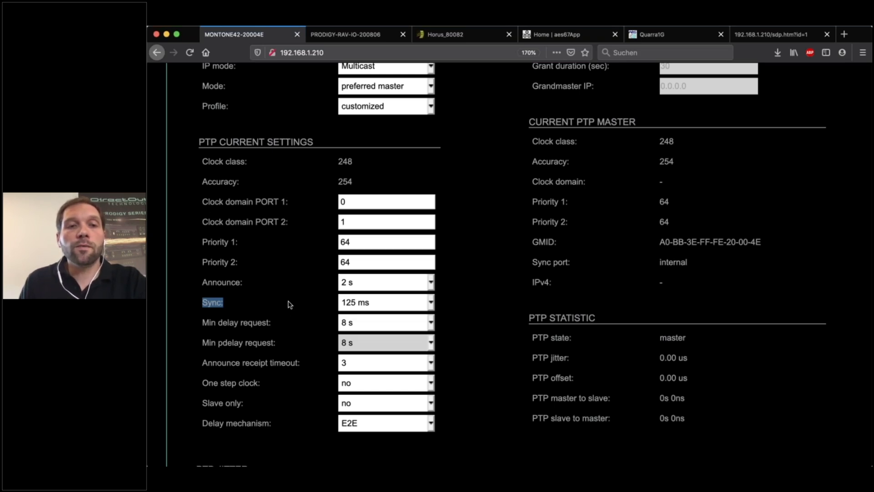
{"action": "left_click", "coordinate": [290, 304]}
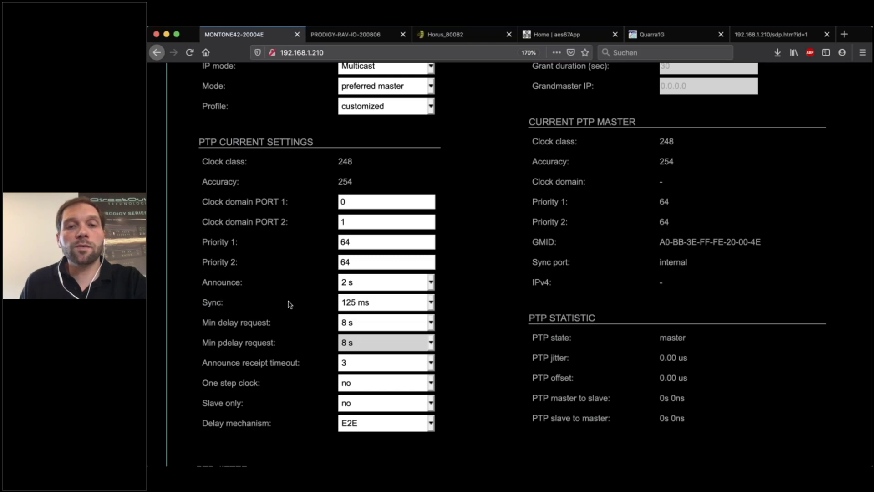
{"action": "double_click", "coordinate": [204, 323]}
{"action": "left_click_drag", "start_coordinate": [262, 324], "coordinate": [275, 328]}
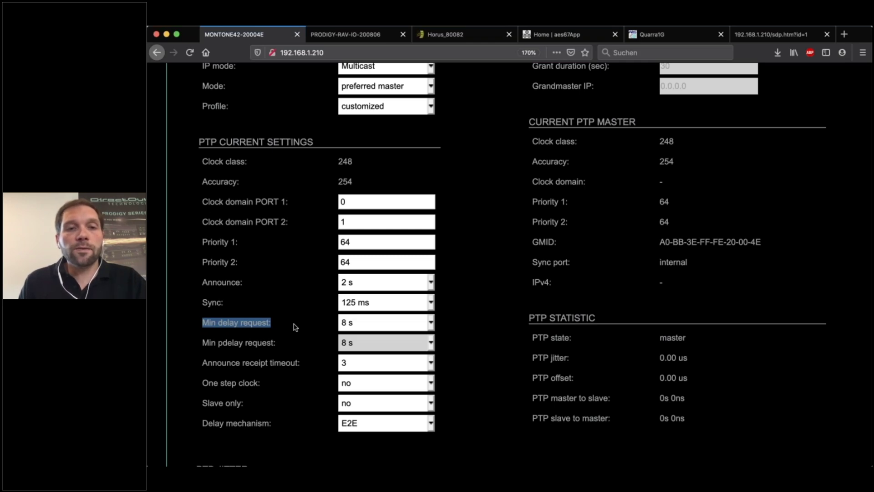
{"action": "left_click", "coordinate": [294, 326]}
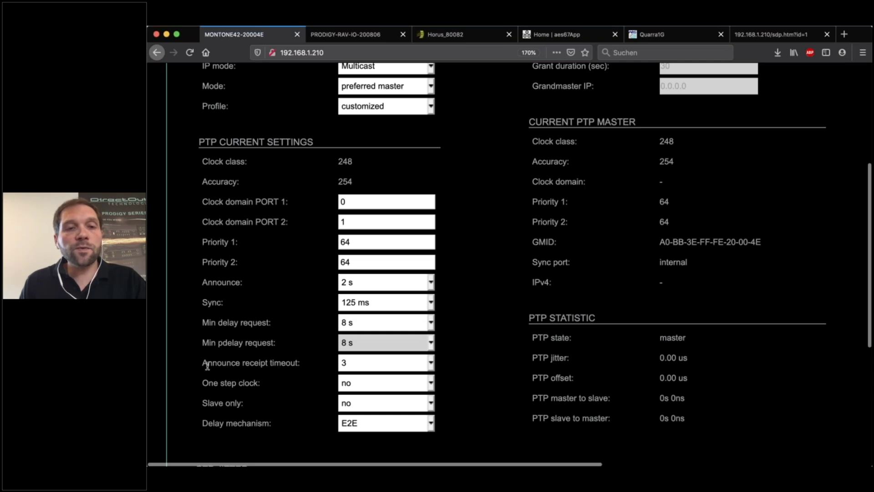
{"action": "left_click_drag", "start_coordinate": [207, 365], "coordinate": [309, 366]}
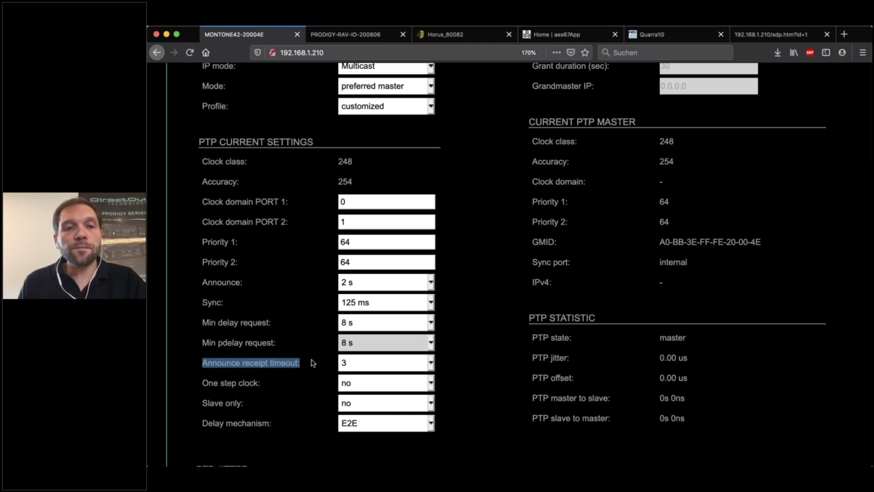
{"action": "left_click", "coordinate": [312, 363]}
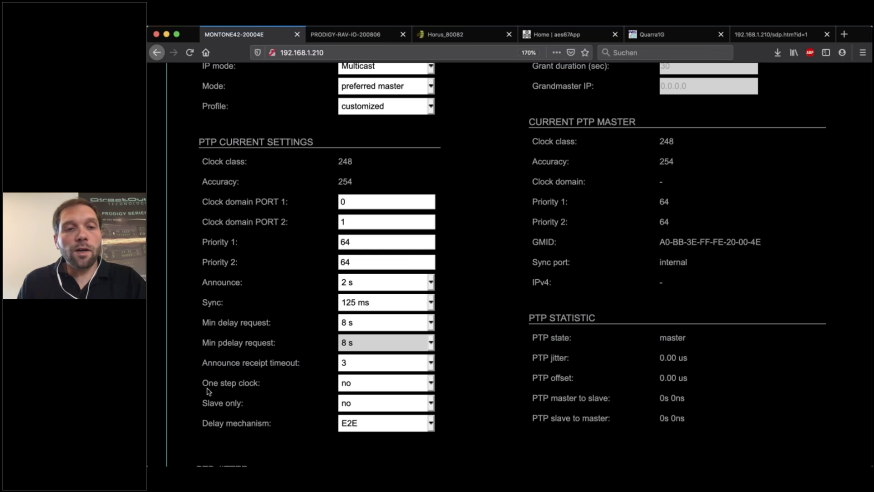
- Review the MONTONE42's One step clock setting and compare its Min pdelay request with its Min delay request
{"action": "left_click_drag", "start_coordinate": [203, 384], "coordinate": [265, 387]}
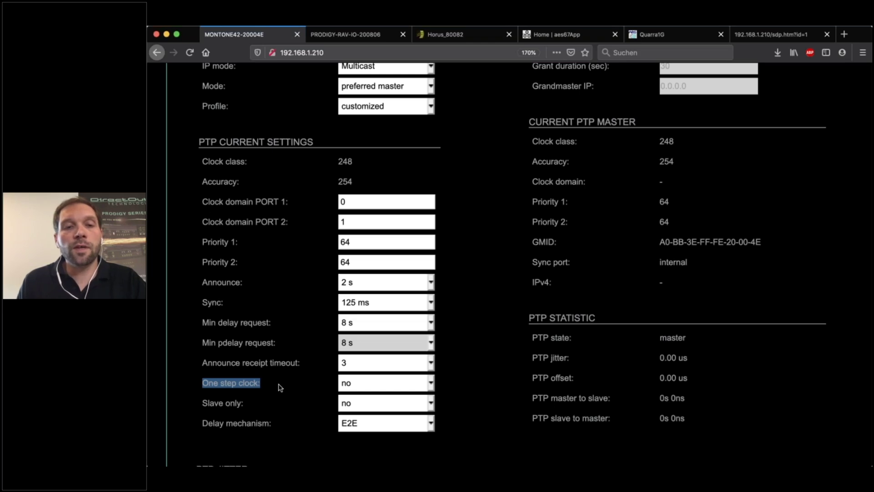
{"action": "left_click", "coordinate": [279, 387]}
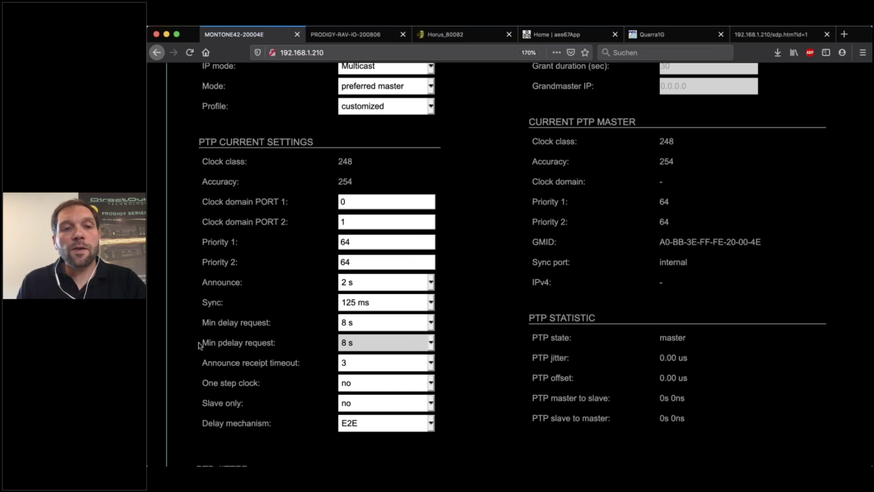
{"action": "left_click_drag", "start_coordinate": [202, 342], "coordinate": [281, 346]}
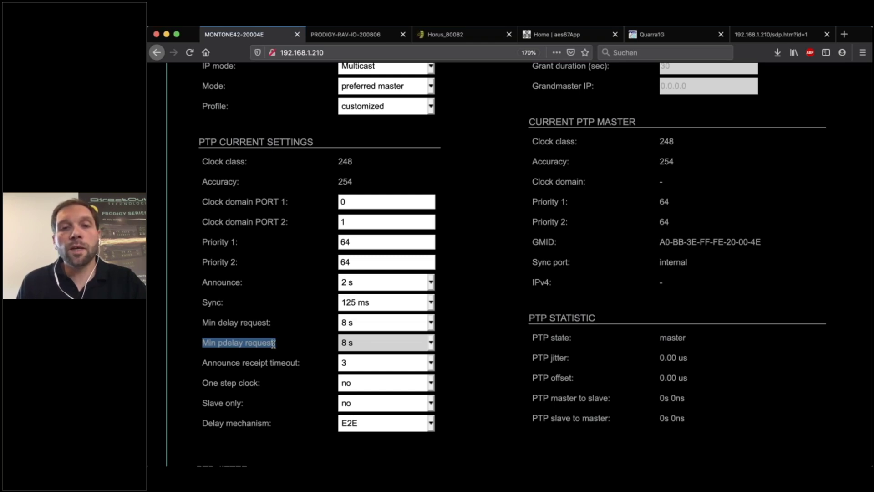
{"action": "left_click", "coordinate": [279, 347]}
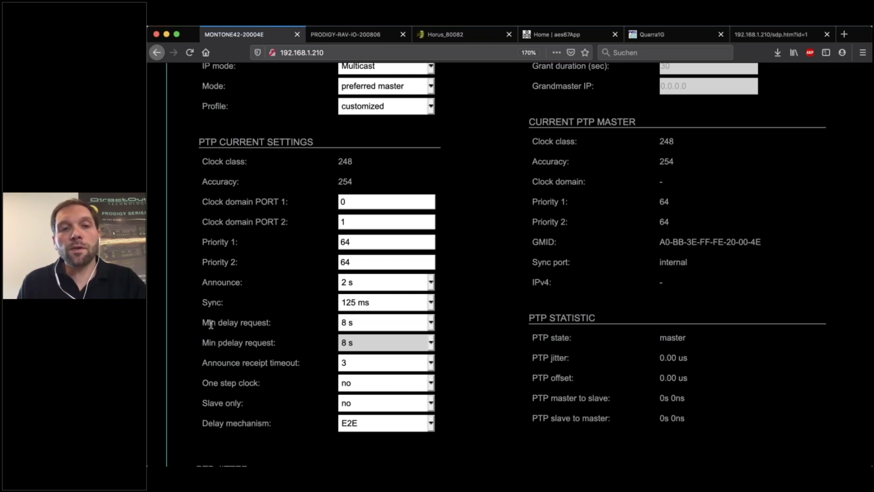
{"action": "left_click_drag", "start_coordinate": [201, 322], "coordinate": [271, 323]}
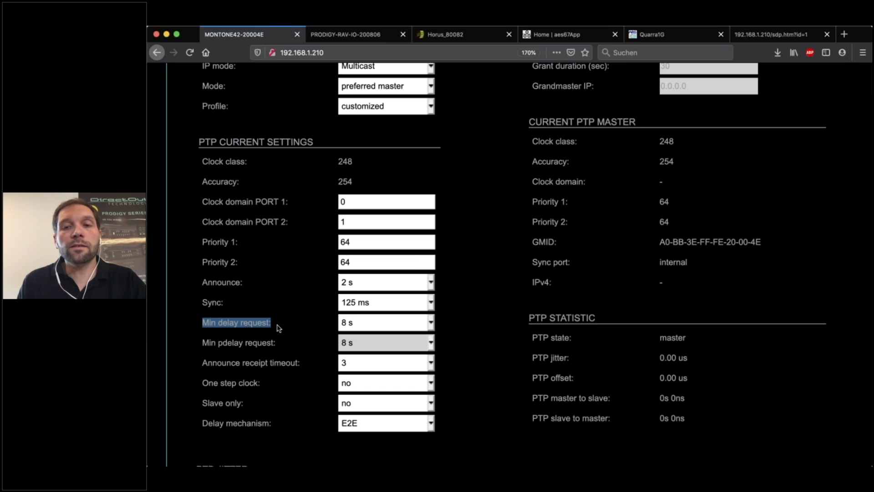
{"action": "left_click", "coordinate": [292, 321]}
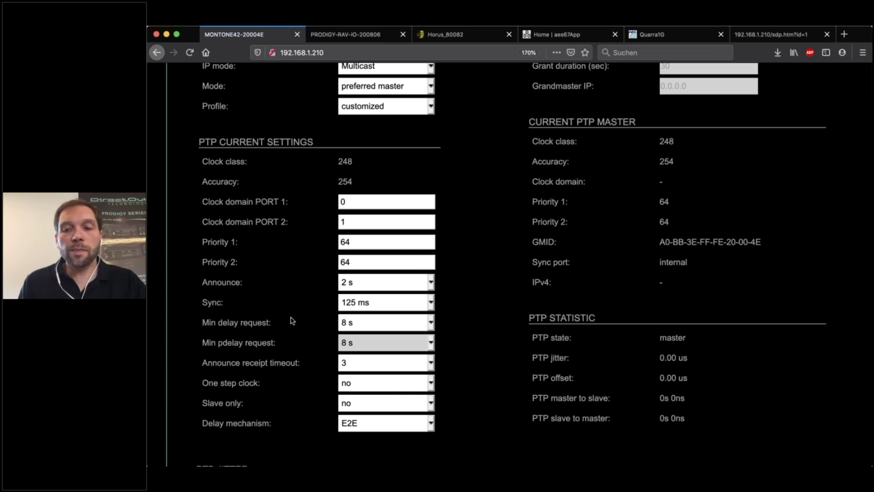
{"action": "key", "text": "ctrl+0"}
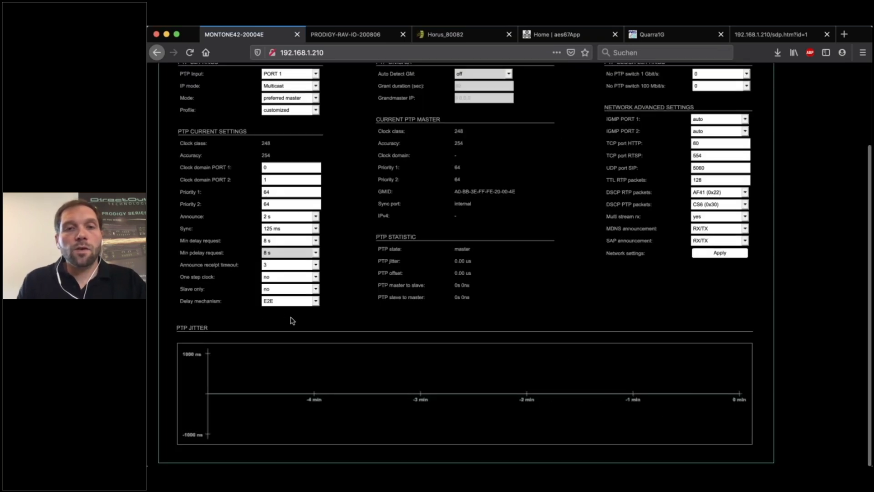
{"action": "scroll", "coordinate": [339, 224], "scroll_direction": "up", "scroll_amount": 3}
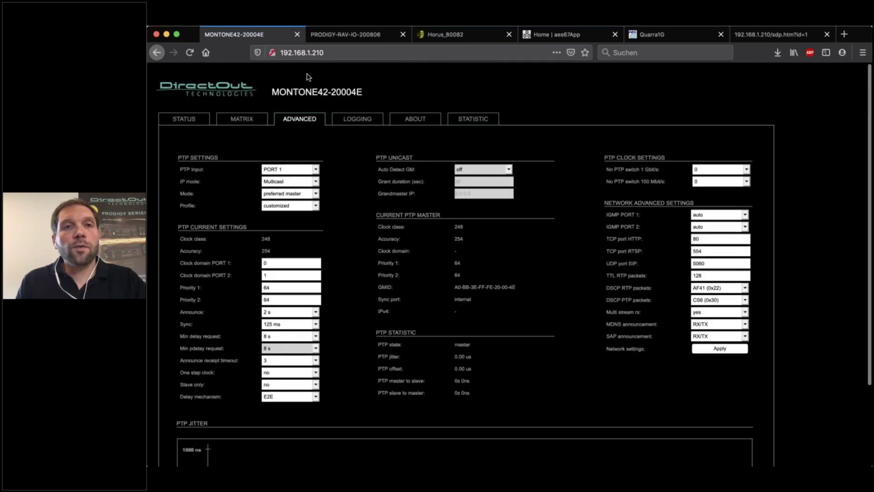
- Switch to the PRODIGY-RAV-IO device page and examine its PTP settings, focusing on Clock domain PORT 1 and Slave only
{"action": "left_click", "coordinate": [338, 36]}
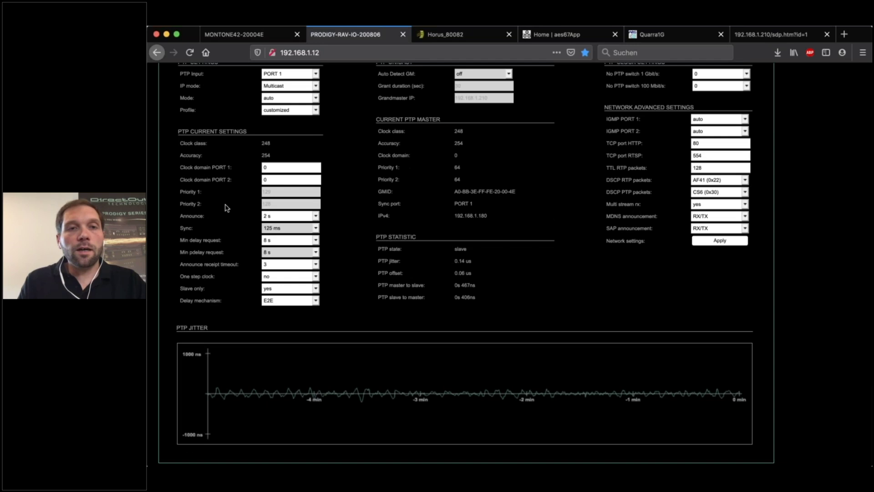
{"action": "key", "text": "super+plus"}
{"action": "key", "text": "super+plus"}
{"action": "key", "text": "super+plus"}
{"action": "key", "text": "super+plus"}
{"action": "key", "text": "super+plus"}
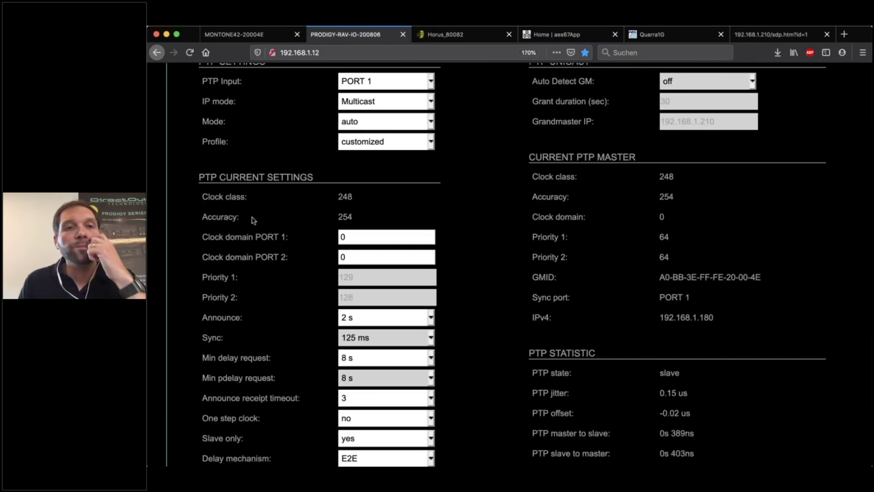
{"action": "scroll", "coordinate": [251, 220], "scroll_direction": "down", "scroll_amount": 2}
{"action": "left_click", "coordinate": [351, 193]}
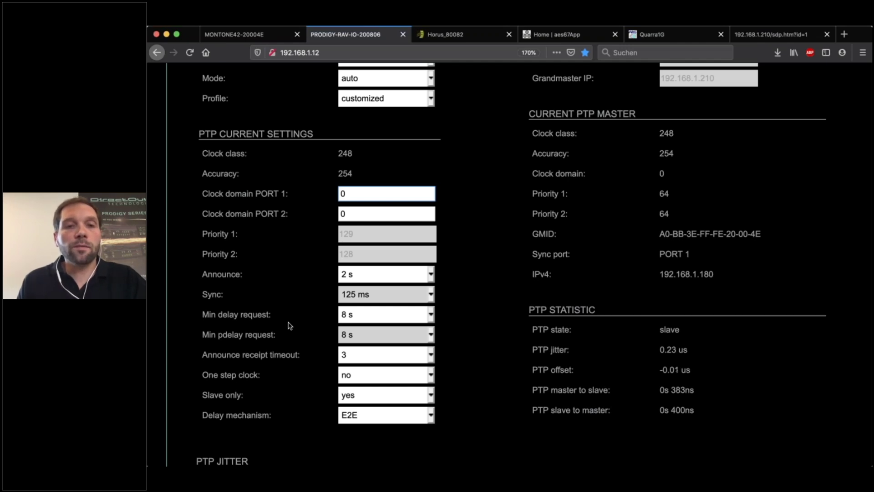
{"action": "scroll", "coordinate": [288, 325], "scroll_direction": "down", "scroll_amount": 1}
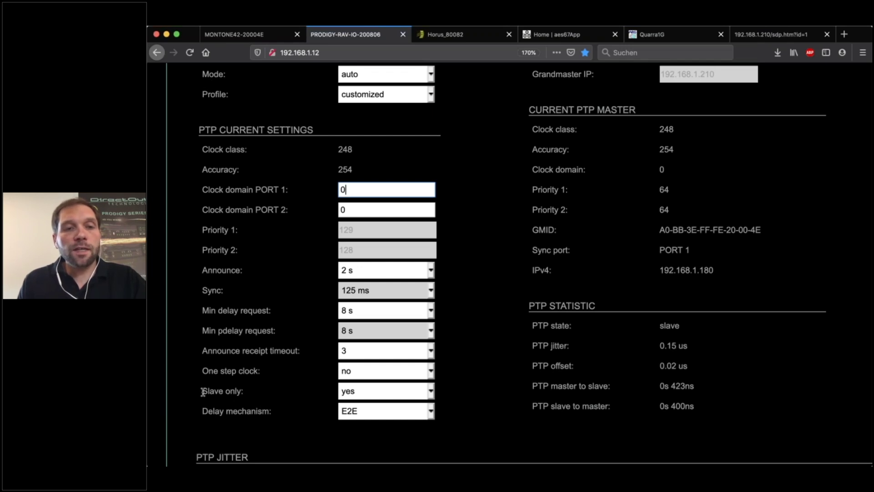
{"action": "left_click_drag", "start_coordinate": [205, 392], "coordinate": [245, 391]}
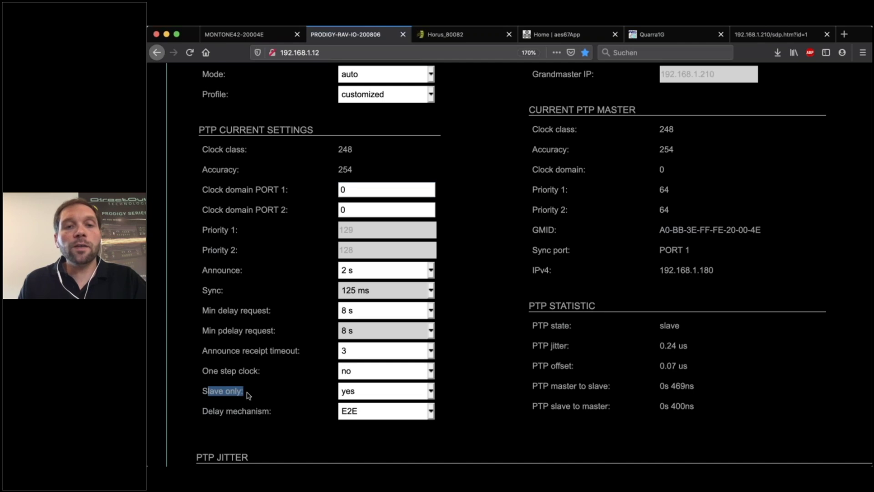
{"action": "left_click", "coordinate": [249, 393]}
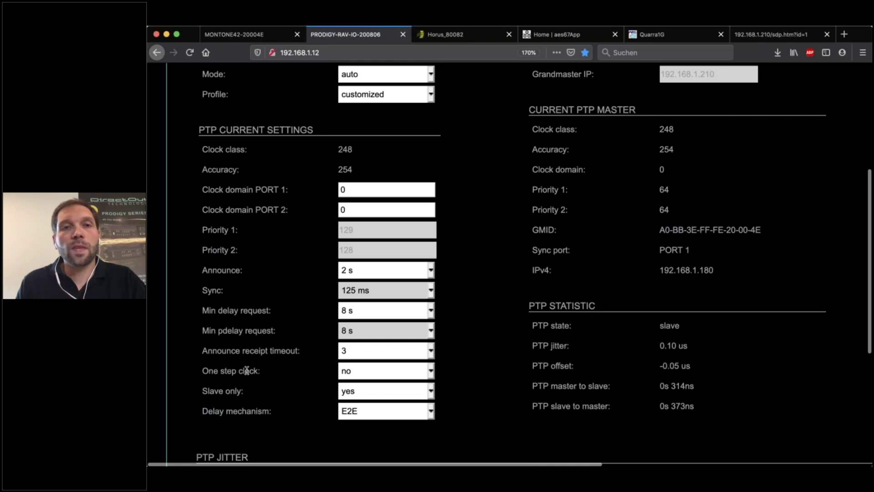
{"action": "scroll", "coordinate": [246, 371], "scroll_direction": "up", "scroll_amount": 5}
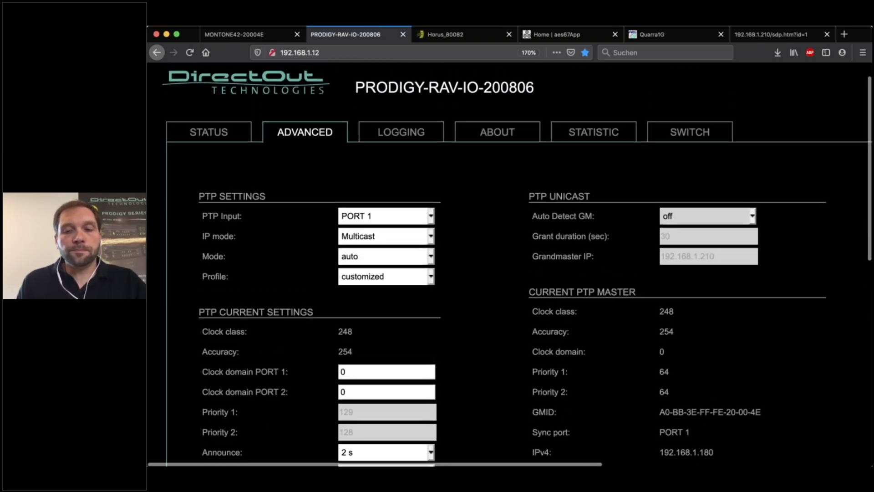
{"action": "key", "text": "super+0"}
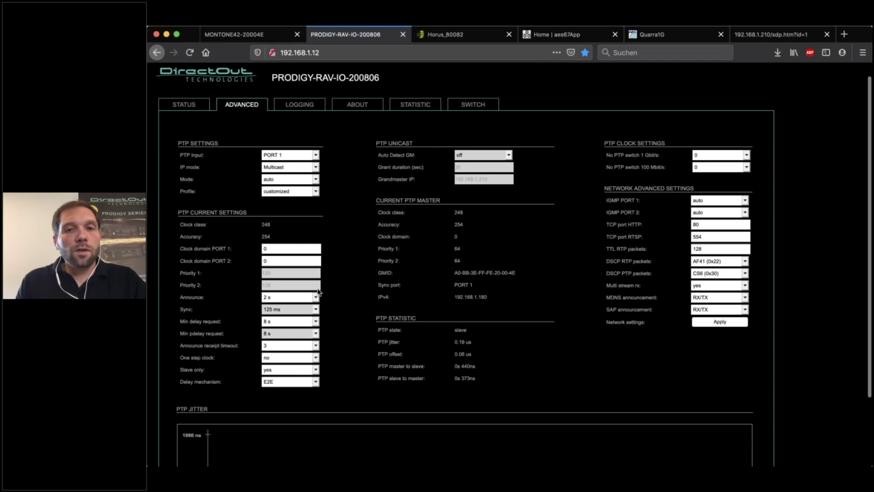
- Switch to the Horus_80082 device page and check its PTP settings and the GMID under Status
{"action": "left_click", "coordinate": [457, 40]}
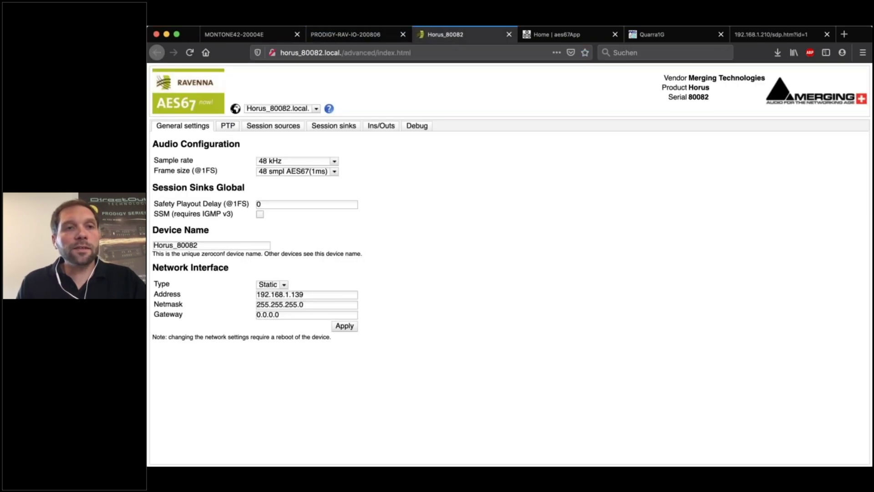
{"action": "left_click", "coordinate": [227, 131]}
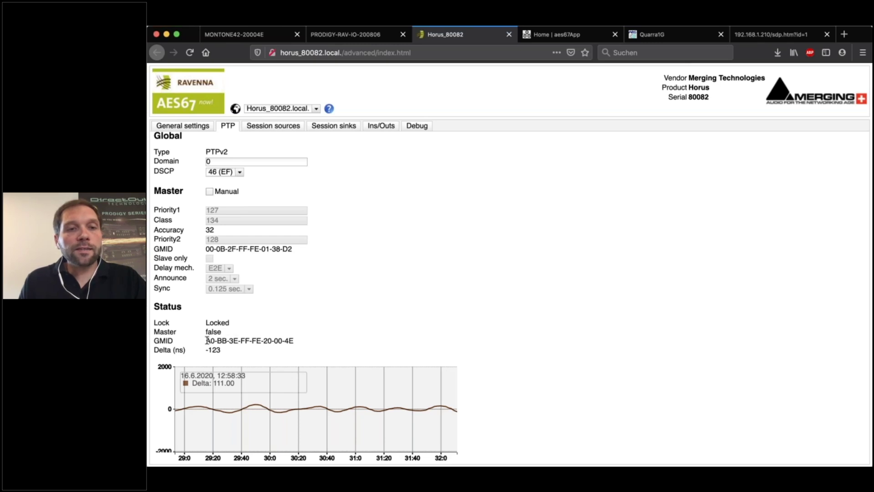
{"action": "left_click_drag", "start_coordinate": [206, 341], "coordinate": [299, 341]}
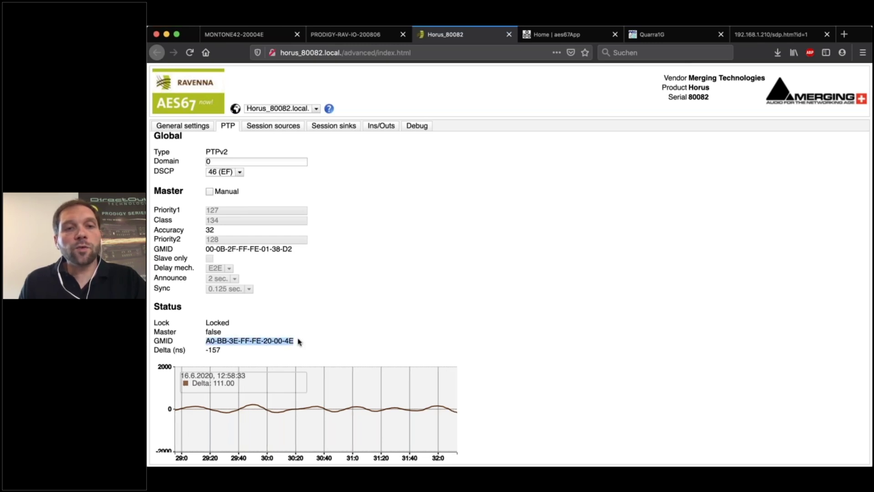
{"action": "left_click", "coordinate": [300, 342]}
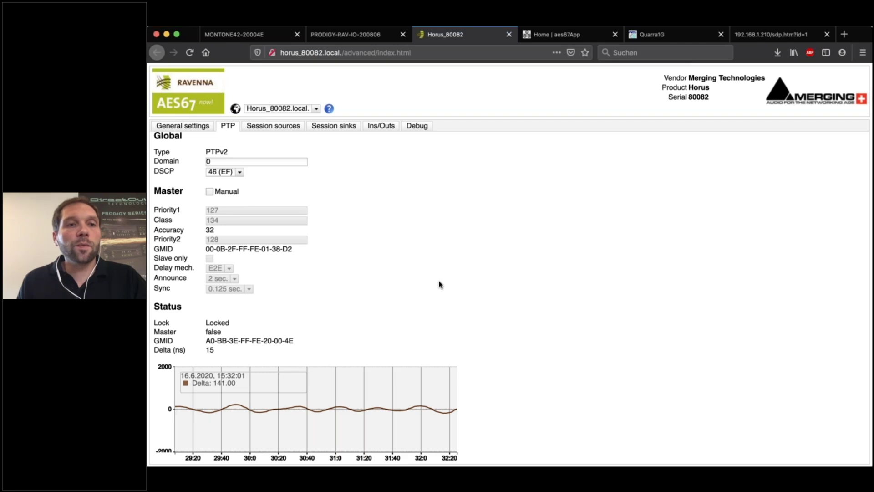
- Switch to the AUDIOLAN page and review the PTP state and Grandmaster ID in the advanced settings of Genelec device 8430A-00-52-98
{"action": "left_click", "coordinate": [554, 40]}
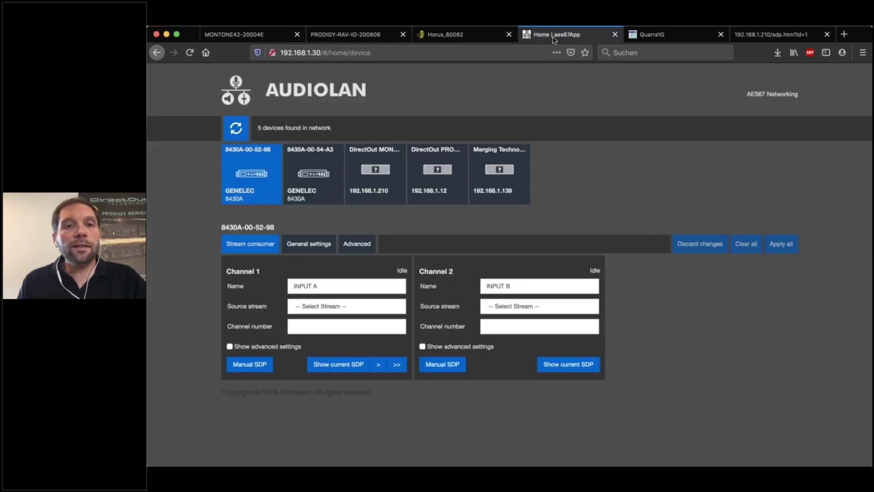
{"action": "left_click", "coordinate": [358, 246]}
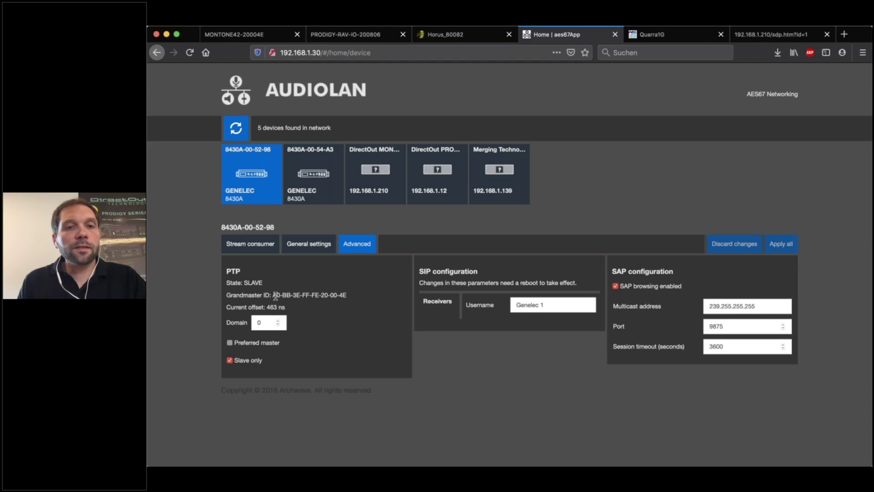
{"action": "left_click_drag", "start_coordinate": [272, 295], "coordinate": [351, 299]}
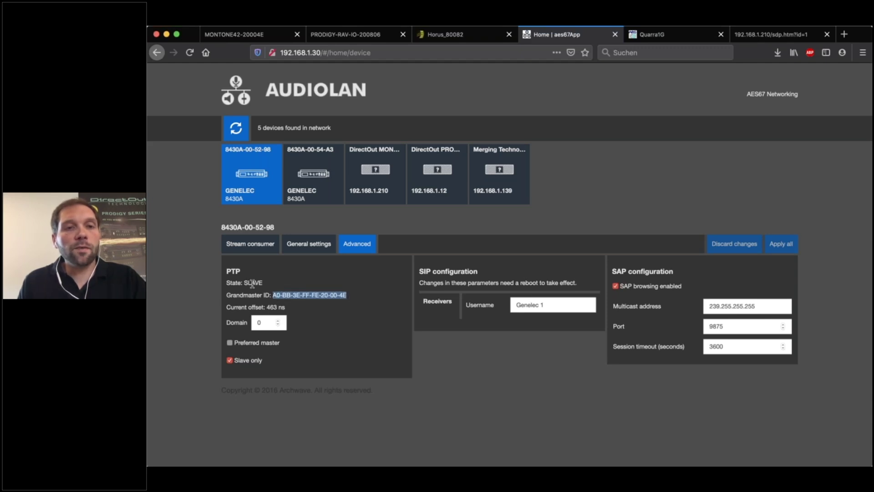
{"action": "left_click_drag", "start_coordinate": [245, 283], "coordinate": [271, 285]}
{"action": "left_click", "coordinate": [272, 286]}
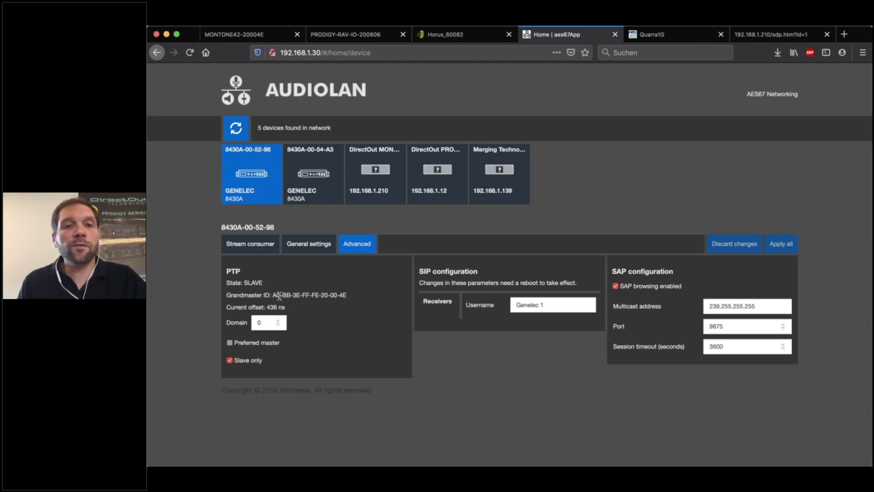
{"action": "left_click_drag", "start_coordinate": [273, 294], "coordinate": [355, 300]}
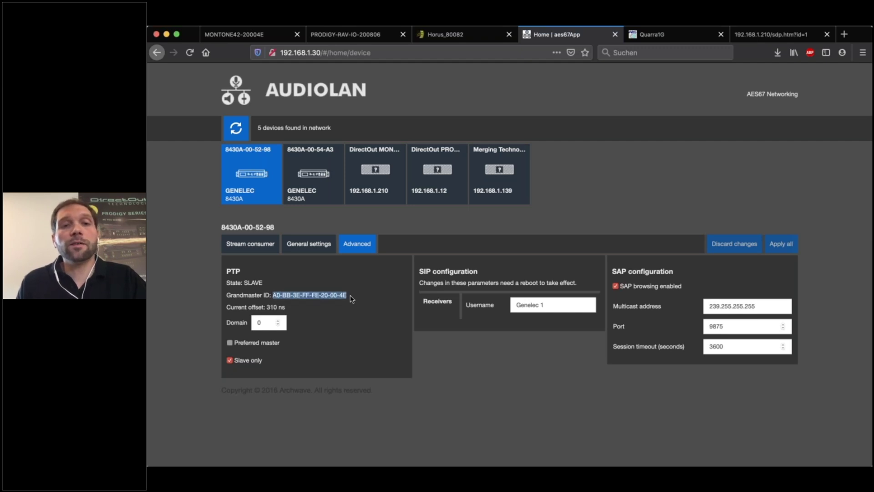
{"action": "left_click", "coordinate": [338, 297]}
{"action": "left_click", "coordinate": [251, 243]}
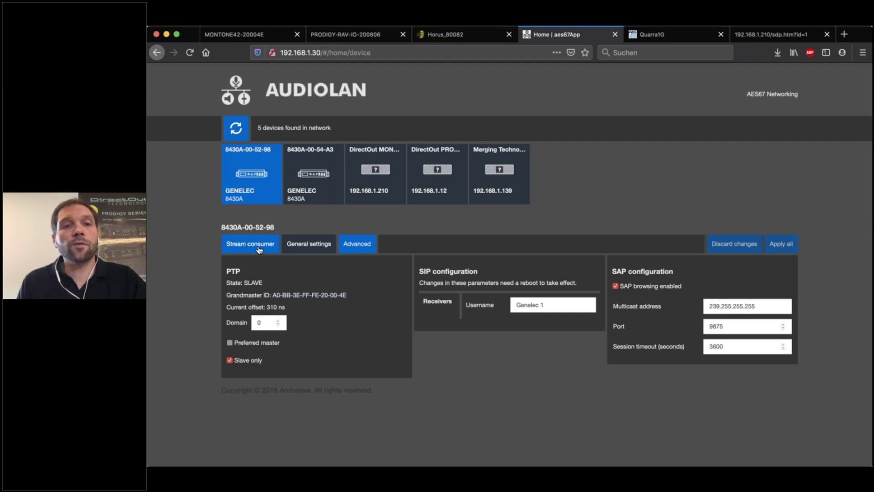
- Switch back to the MONTONE42 device page and show its status overview
{"action": "left_click", "coordinate": [255, 35]}
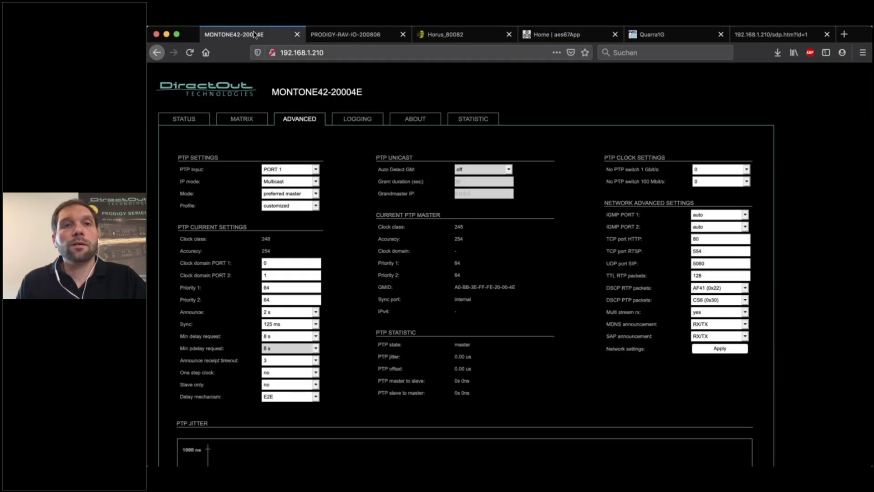
{"action": "left_click", "coordinate": [188, 118]}
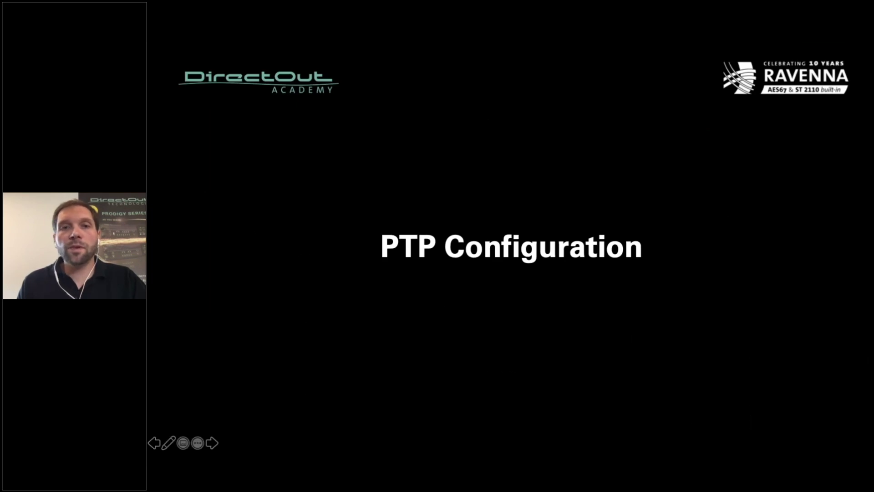
{"action": "key", "text": "Right"}
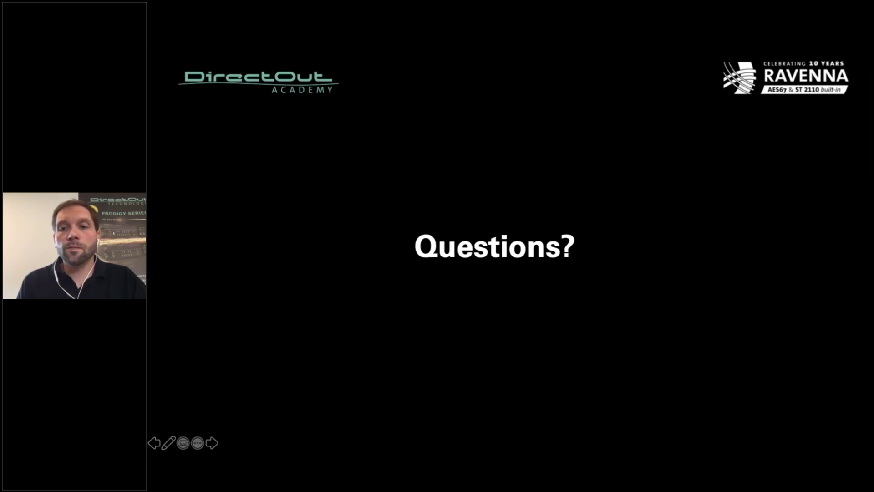
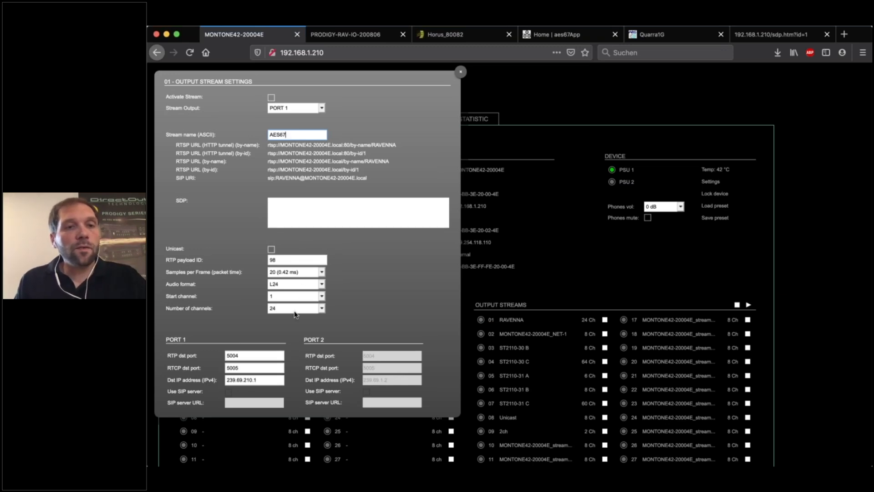
- Name output stream 01 AES67 and set it to 8 channels with 48 (1.00 ms) samples per frame
{"action": "key", "text": "Return"}
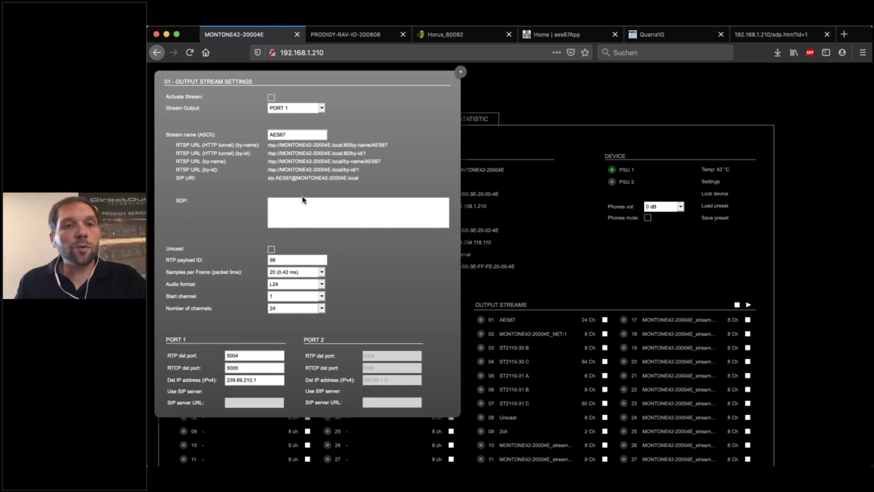
{"action": "left_click", "coordinate": [304, 200]}
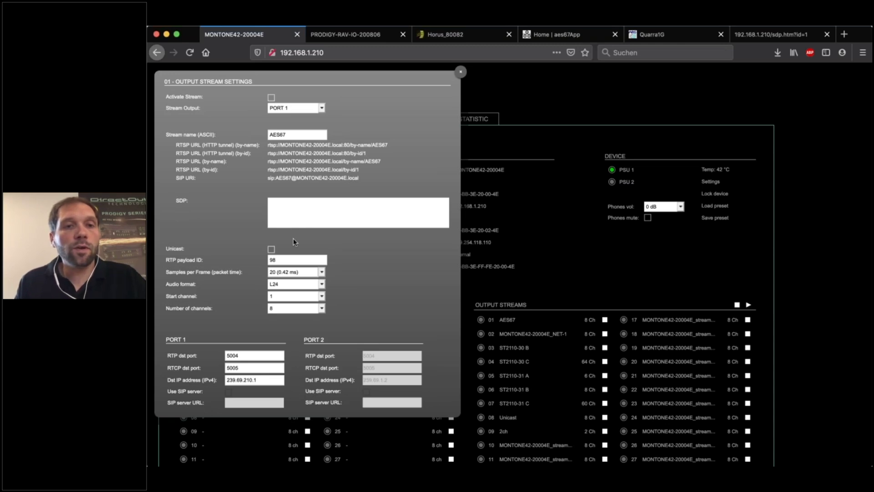
{"action": "left_click_drag", "start_coordinate": [167, 272], "coordinate": [249, 273]}
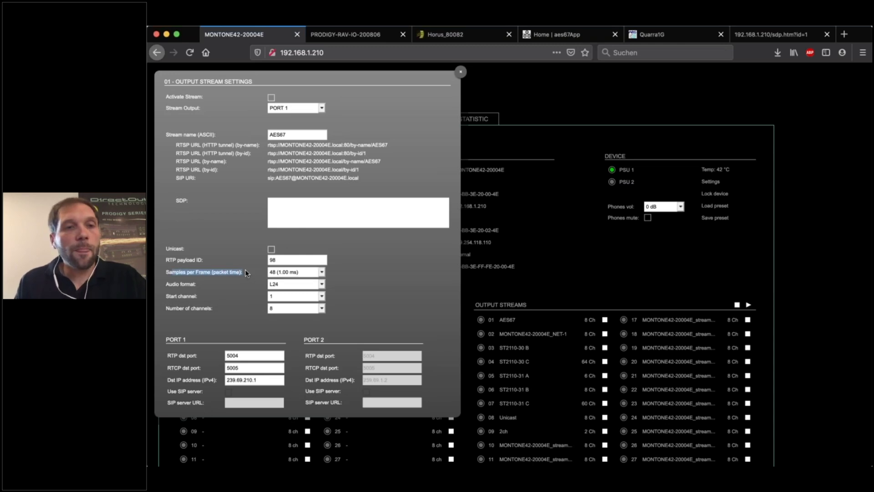
{"action": "left_click", "coordinate": [249, 272]}
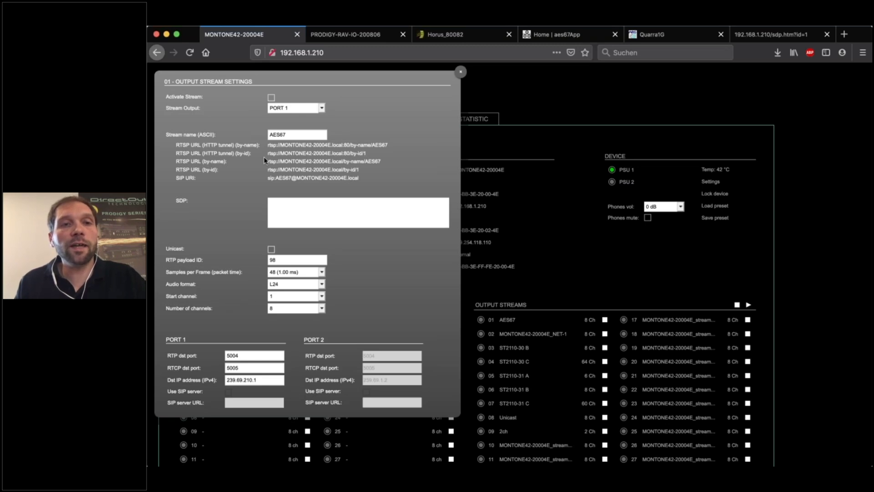
- Activate output stream 01 on PORT 1 and read through its SDP text
{"action": "left_click", "coordinate": [271, 98]}
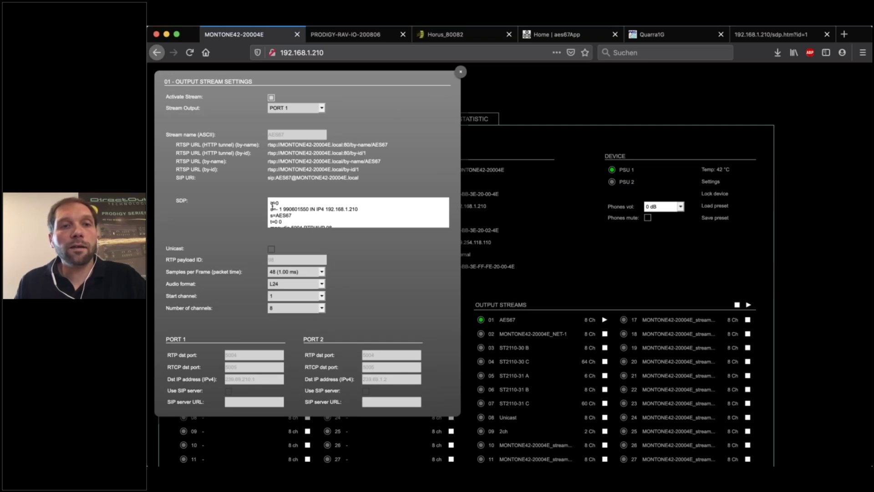
{"action": "scroll", "coordinate": [273, 206], "scroll_direction": "down", "scroll_amount": 3}
{"action": "scroll", "coordinate": [272, 206], "scroll_direction": "up", "scroll_amount": 3}
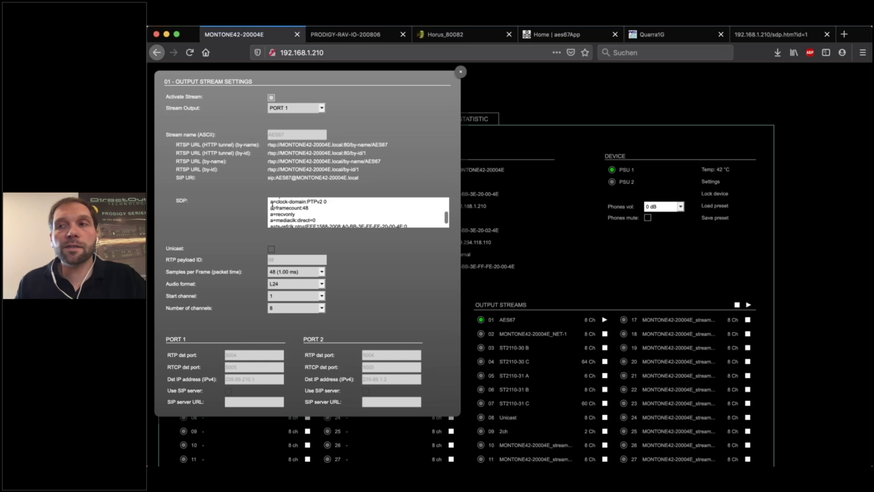
{"action": "scroll", "coordinate": [273, 205], "scroll_direction": "down", "scroll_amount": 5}
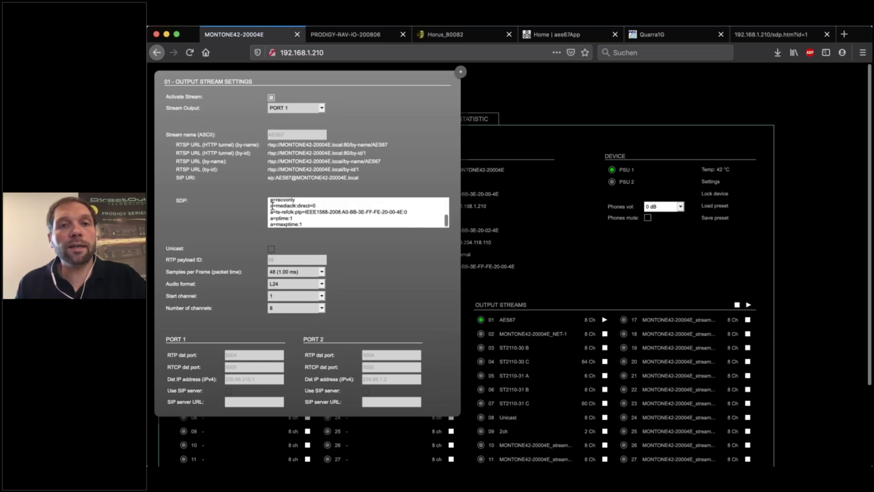
{"action": "scroll", "coordinate": [273, 206], "scroll_direction": "up", "scroll_amount": 6}
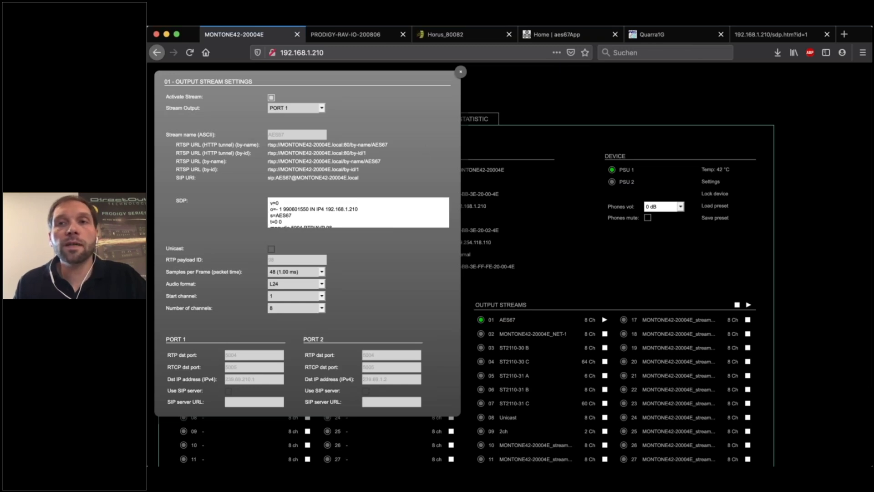
- Switch to the 192.168.1.210/sdp.htm?id=1 page, reload it and check the session name in the SDP
{"action": "left_click", "coordinate": [760, 37]}
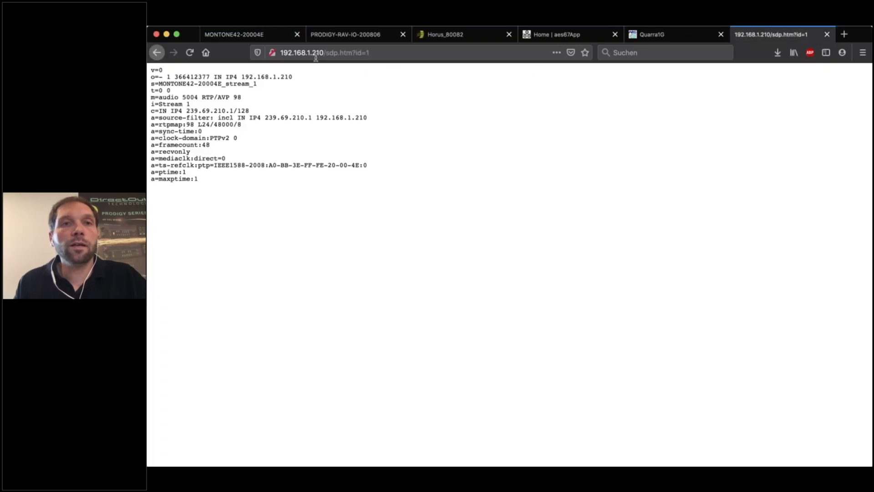
{"action": "left_click", "coordinate": [331, 53]}
{"action": "left_click", "coordinate": [331, 54]}
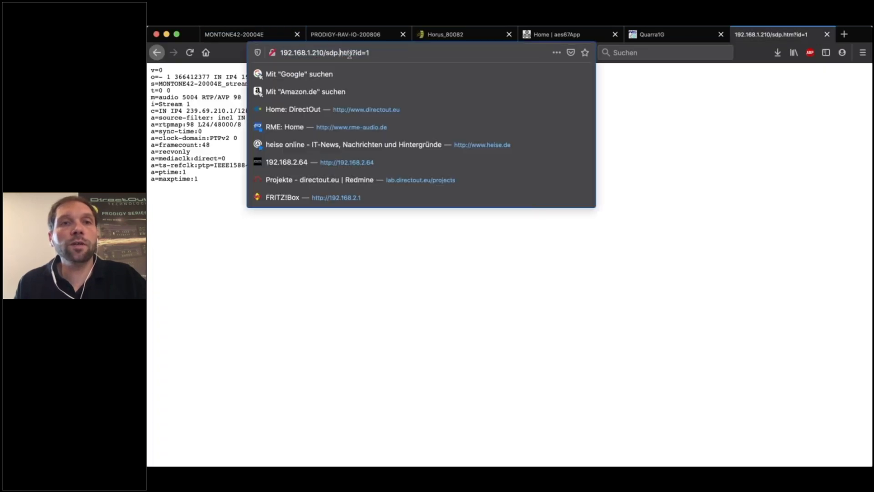
{"action": "left_click", "coordinate": [321, 268]}
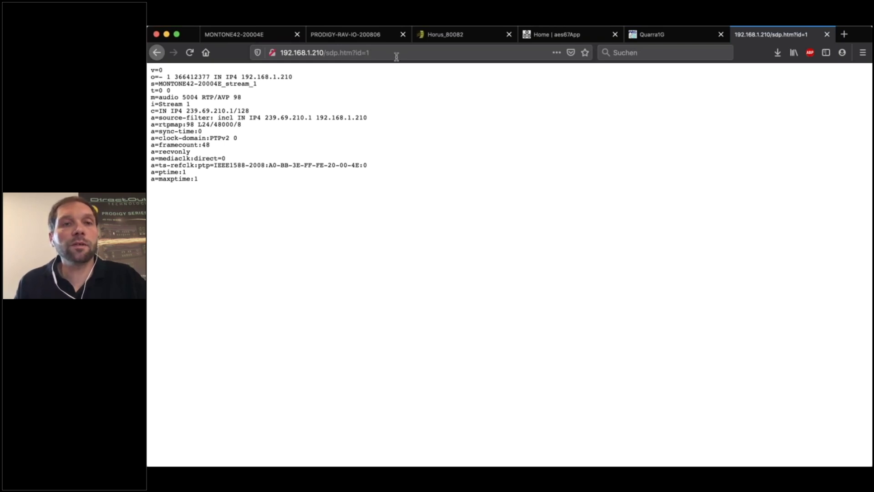
{"action": "left_click", "coordinate": [189, 58]}
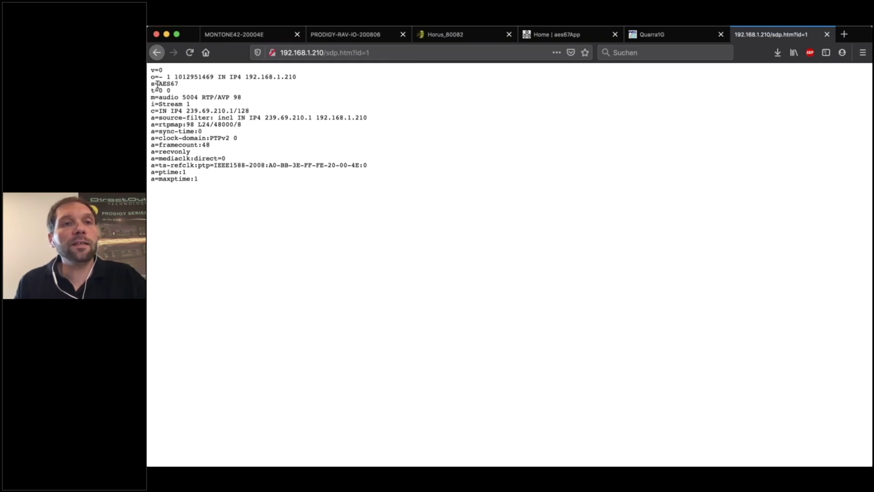
{"action": "left_click_drag", "start_coordinate": [159, 84], "coordinate": [184, 89]}
{"action": "left_click", "coordinate": [187, 88]}
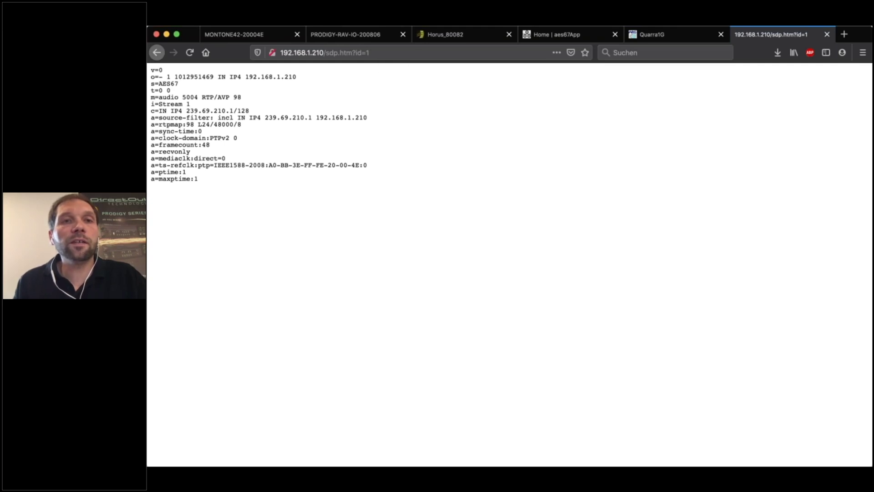
- Switch to the PRODIGY-RAV-IO page, deactivate input stream 01 and set its discovery protocol to Manual configuration
{"action": "left_click", "coordinate": [356, 38]}
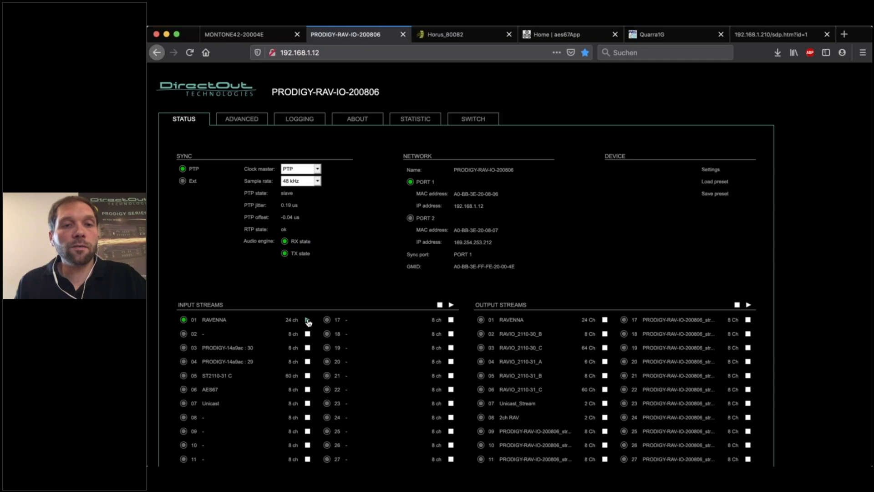
{"action": "left_click", "coordinate": [214, 320]}
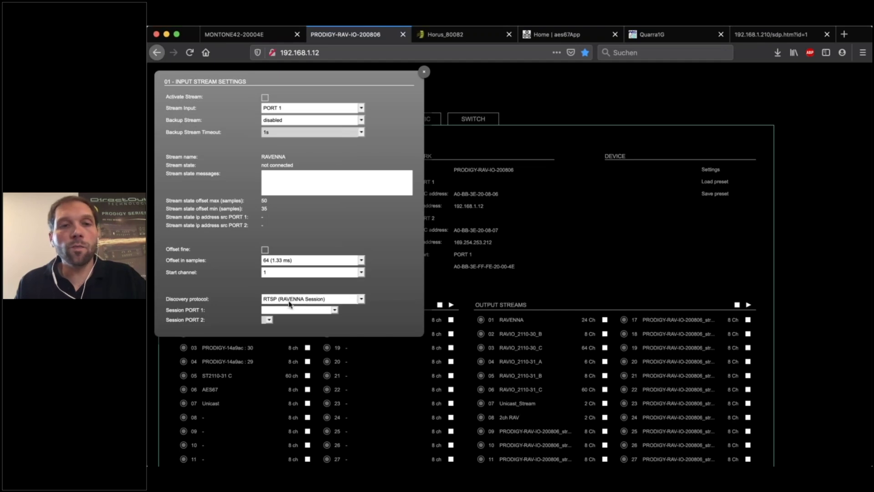
{"action": "left_click", "coordinate": [291, 321]}
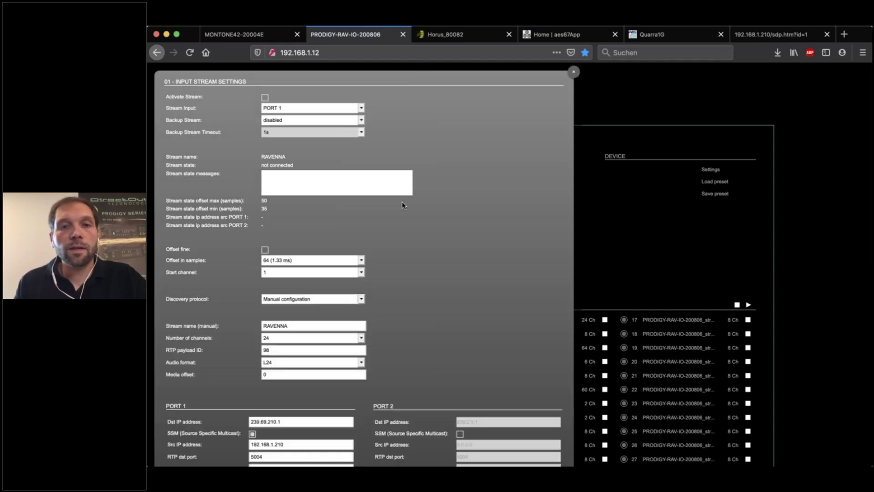
- Set the manual stream name of input stream 01 to AES67 and its number of channels to 8
{"action": "scroll", "coordinate": [463, 183], "scroll_direction": "down", "scroll_amount": 3}
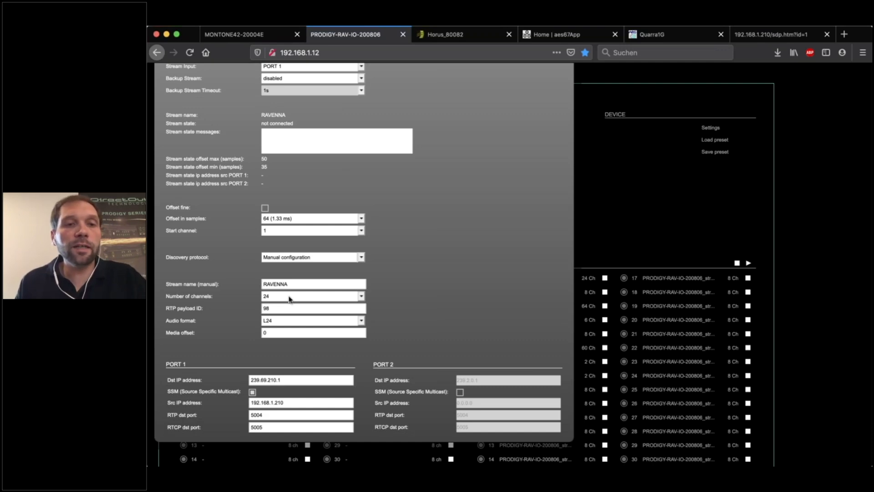
{"action": "double_click", "coordinate": [292, 284]}
{"action": "type", "text": "AES67"}
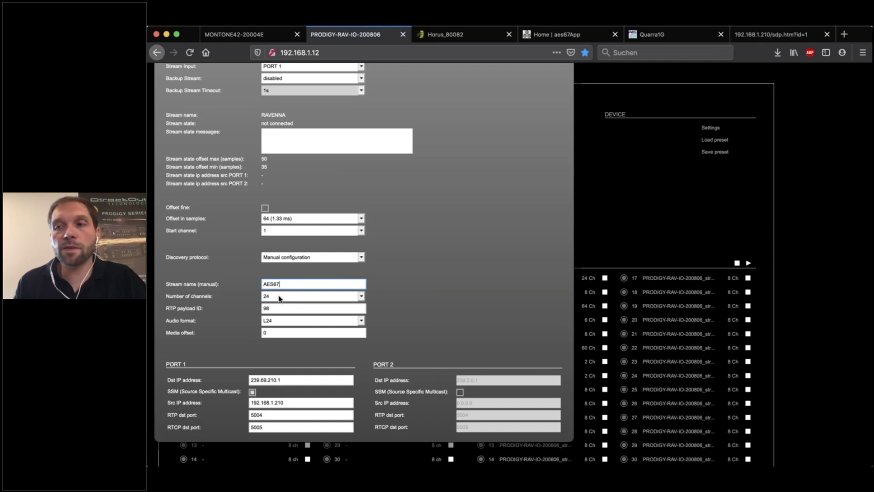
{"action": "key", "text": "Return"}
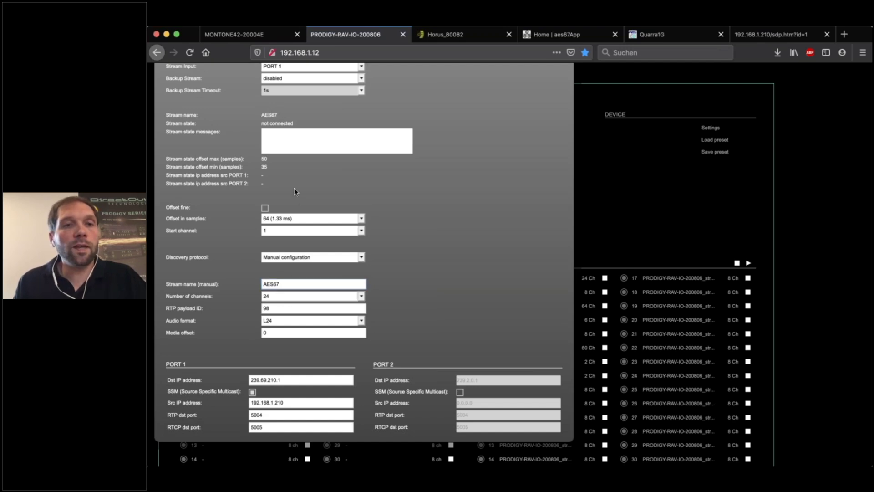
{"action": "left_click", "coordinate": [294, 185]}
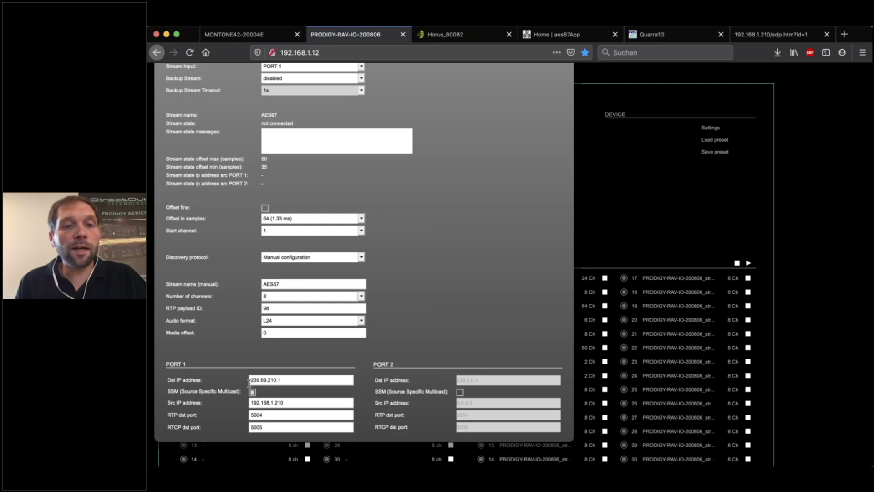
- Compare the PORT 1 Dst IP address of input stream 01 with the multicast address in the MONTONE42 SDP, ending at the input stream settings
{"action": "left_click_drag", "start_coordinate": [177, 380], "coordinate": [233, 381]}
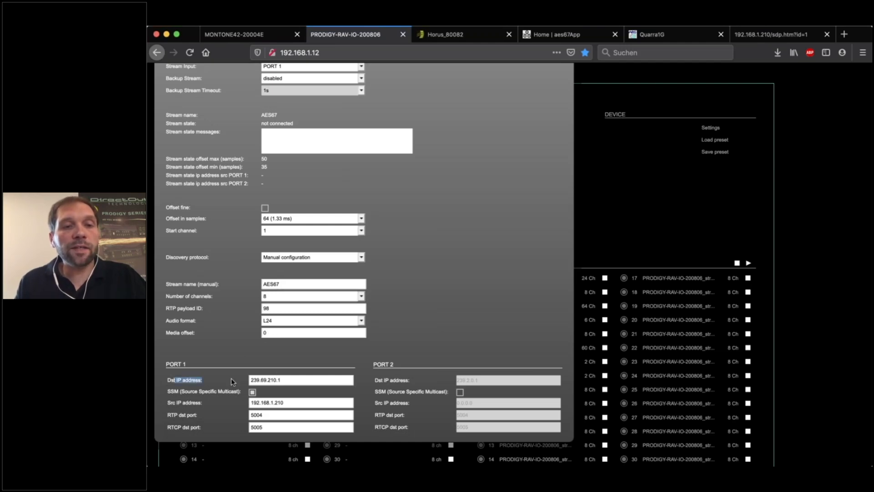
{"action": "left_click", "coordinate": [294, 379]}
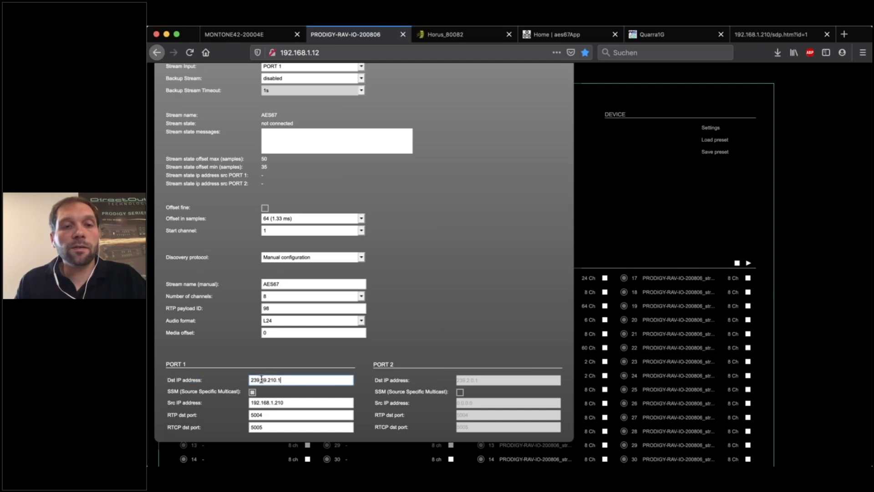
{"action": "left_click", "coordinate": [756, 36]}
{"action": "left_click_drag", "start_coordinate": [264, 118], "coordinate": [312, 120]}
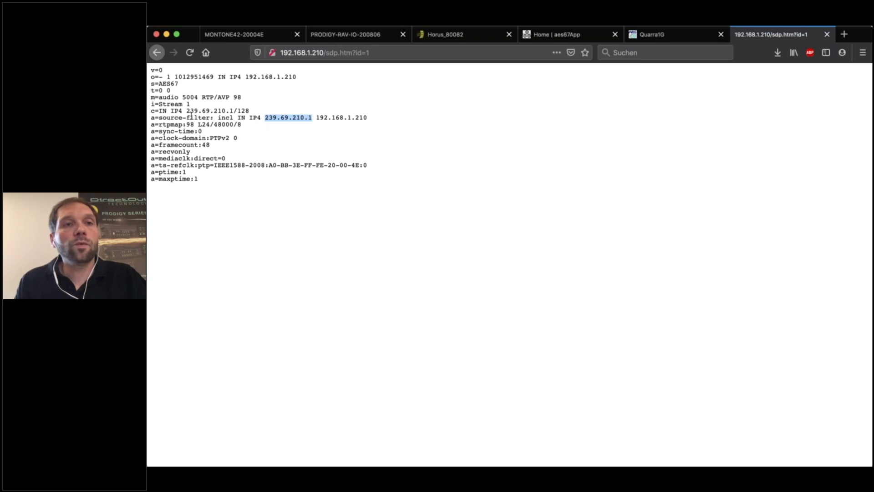
{"action": "left_click_drag", "start_coordinate": [187, 111], "coordinate": [233, 111]}
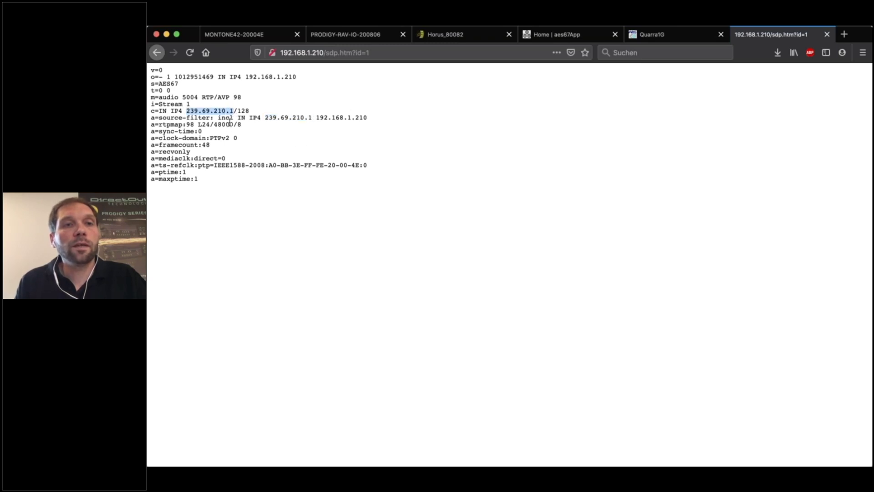
{"action": "left_click", "coordinate": [359, 37]}
{"action": "scroll", "coordinate": [251, 110], "scroll_direction": "up", "scroll_amount": 2}
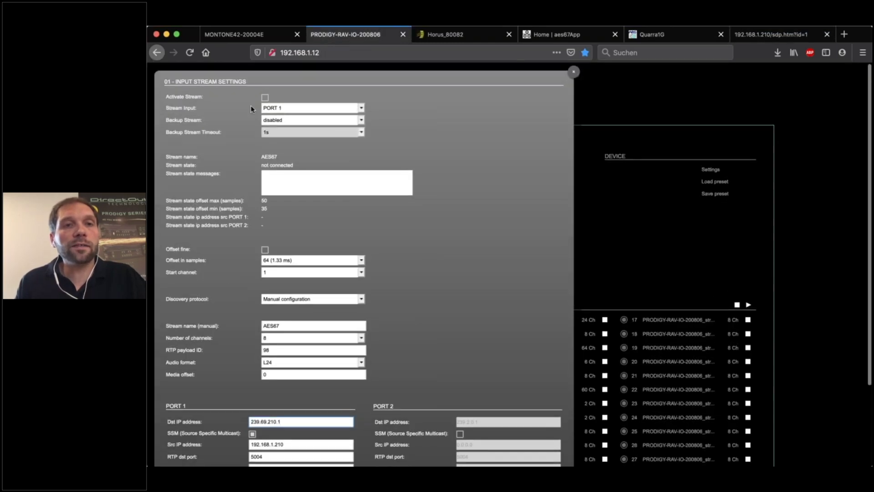
- Activate input stream 01 of the PRODIGY-RAV-IO, check its stream state and close its settings
{"action": "left_click", "coordinate": [265, 98]}
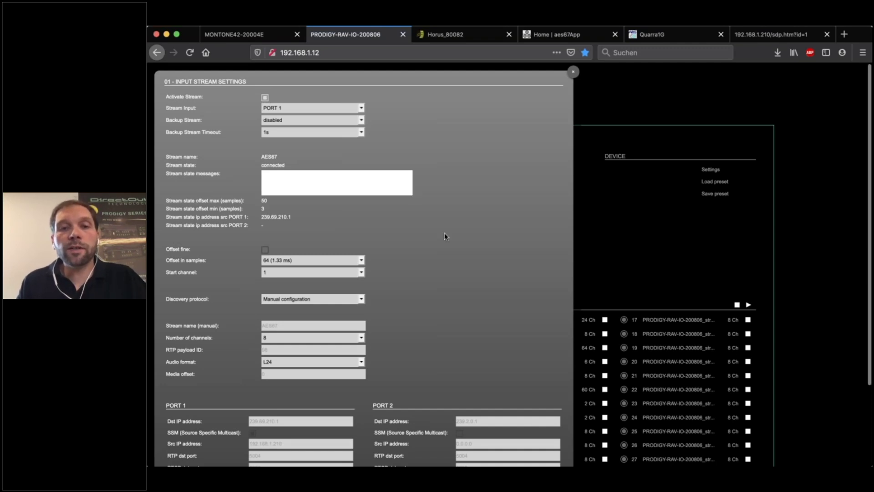
{"action": "scroll", "coordinate": [445, 236], "scroll_direction": "down", "scroll_amount": 2}
{"action": "scroll", "coordinate": [445, 234], "scroll_direction": "up", "scroll_amount": 1}
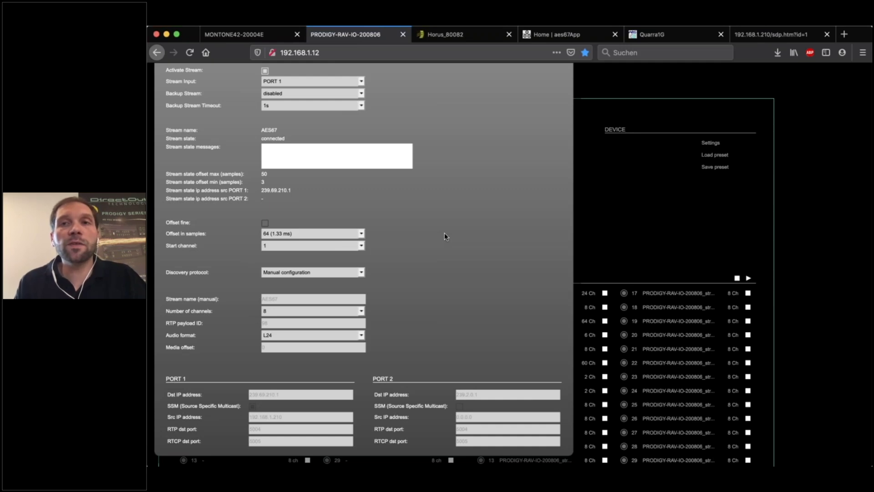
{"action": "scroll", "coordinate": [469, 195], "scroll_direction": "up", "scroll_amount": 1}
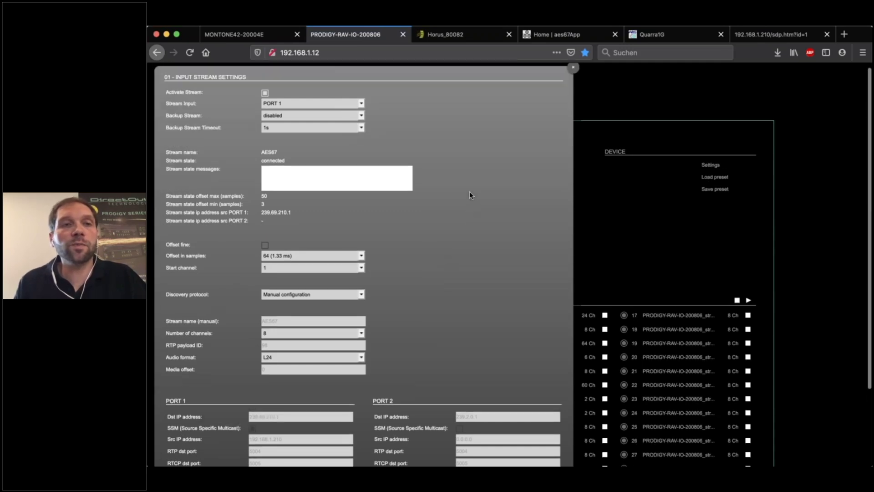
{"action": "scroll", "coordinate": [478, 184], "scroll_direction": "up", "scroll_amount": 1}
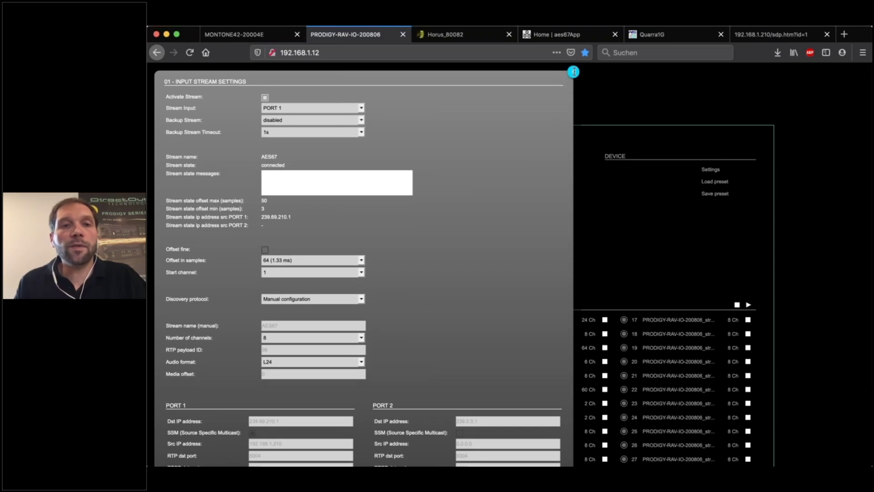
{"action": "left_click", "coordinate": [574, 72]}
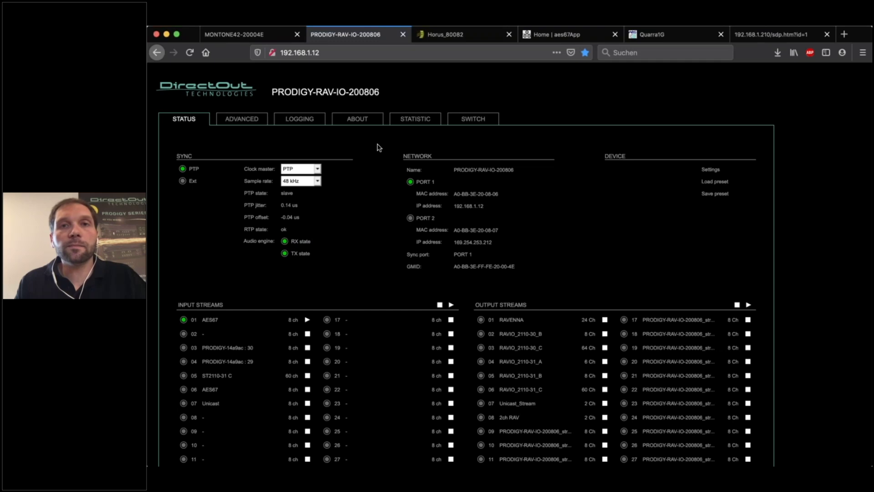
- Switch to the Horus_80082 page and replace the RAVENNA session sink with a new sink using a manual source
{"action": "left_click", "coordinate": [460, 36]}
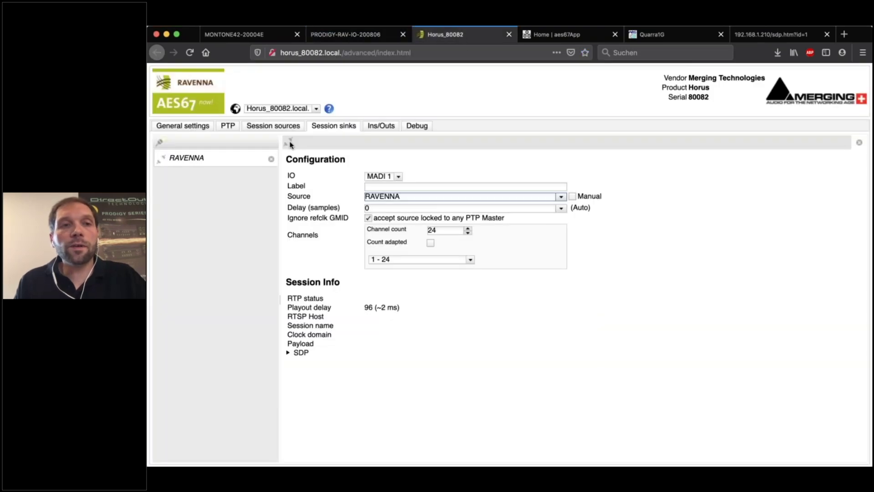
{"action": "left_click", "coordinate": [271, 159]}
{"action": "left_click", "coordinate": [160, 142]}
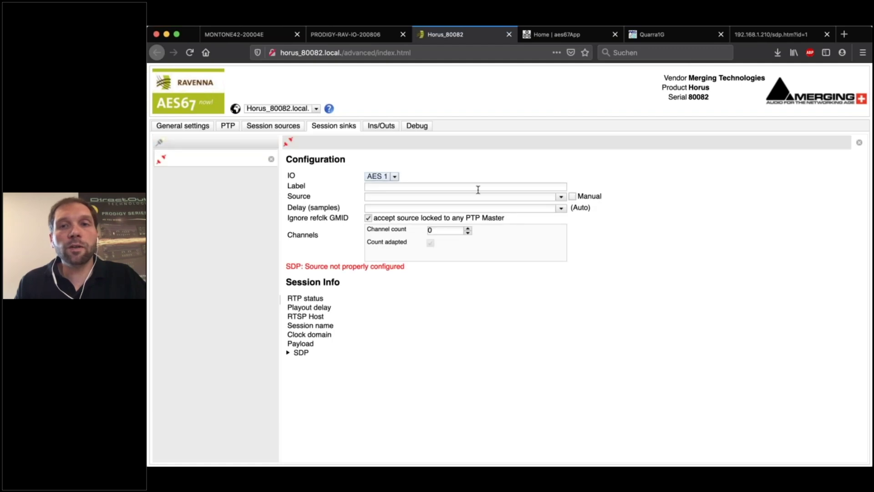
{"action": "left_click", "coordinate": [574, 196]}
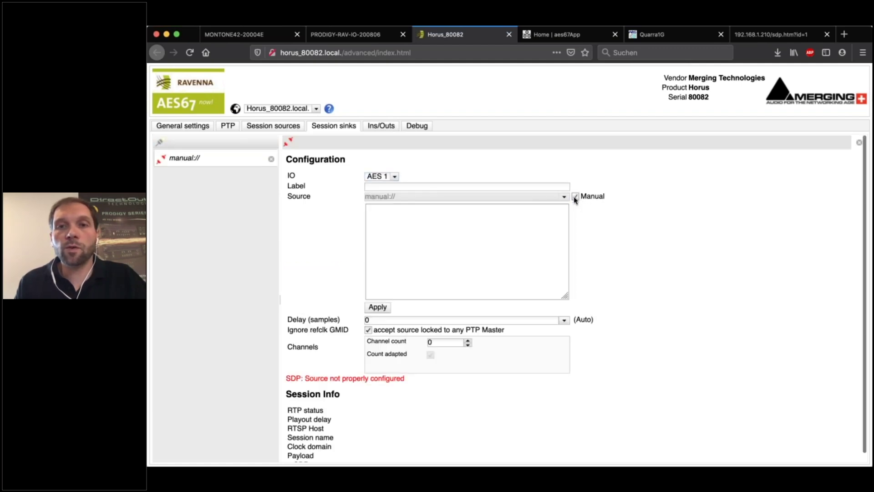
{"action": "left_click", "coordinate": [471, 242]}
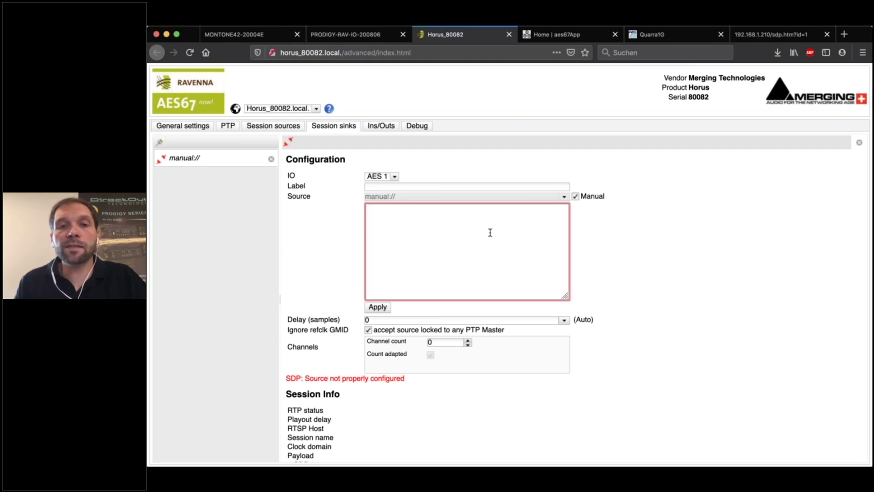
- Copy the full SDP from the 192.168.1.210/sdp.htm?id=1 page into the Horus manual sink, apply it and check the session info
{"action": "left_click", "coordinate": [763, 35]}
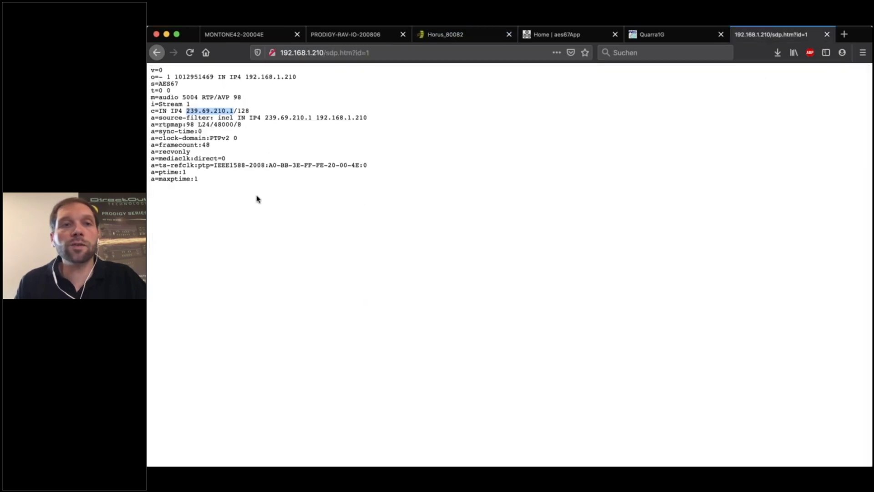
{"action": "left_click_drag", "start_coordinate": [220, 180], "coordinate": [148, 70]}
{"action": "key", "text": "super+c"}
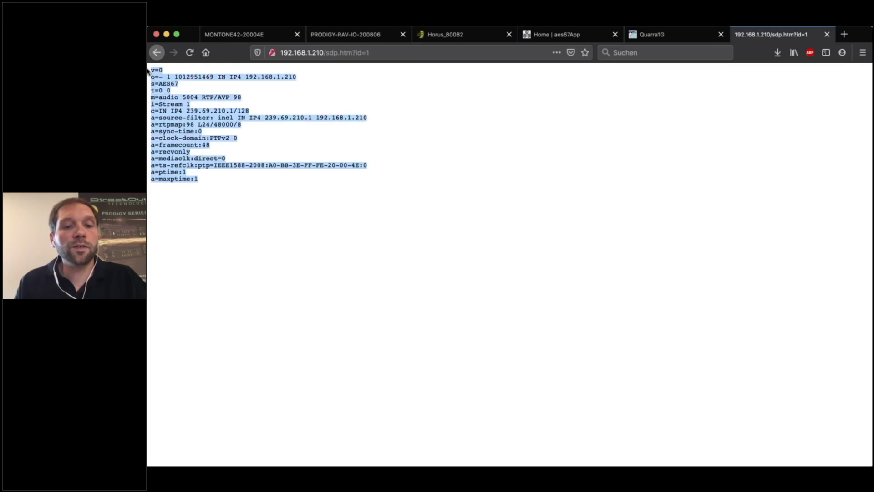
{"action": "left_click", "coordinate": [457, 36]}
{"action": "left_click", "coordinate": [410, 225]}
{"action": "key", "text": "super+v"}
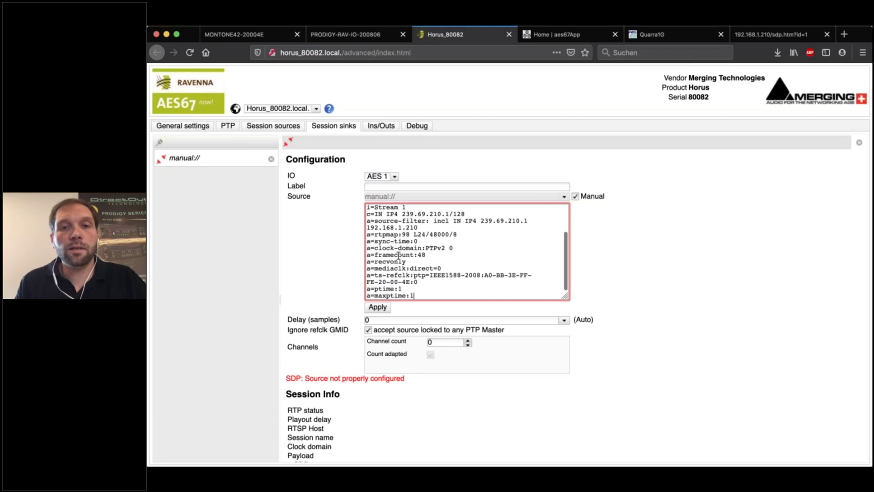
{"action": "left_click", "coordinate": [387, 311]}
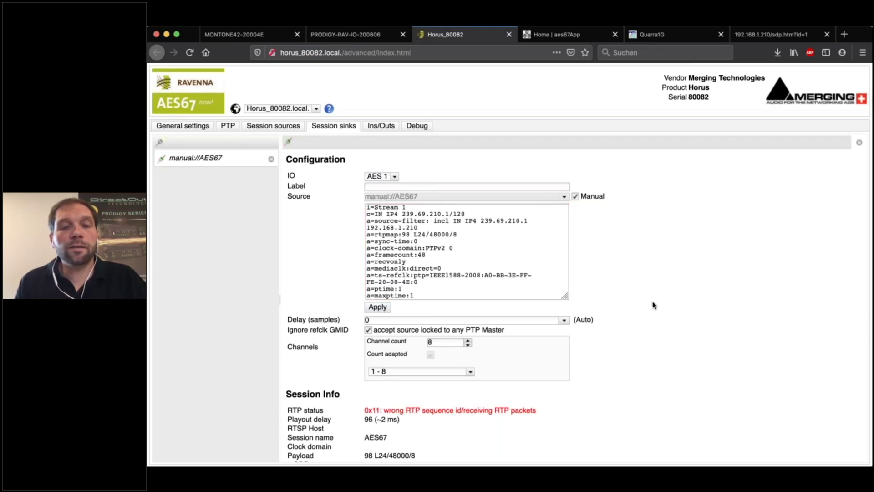
{"action": "scroll", "coordinate": [652, 305], "scroll_direction": "down", "scroll_amount": 1}
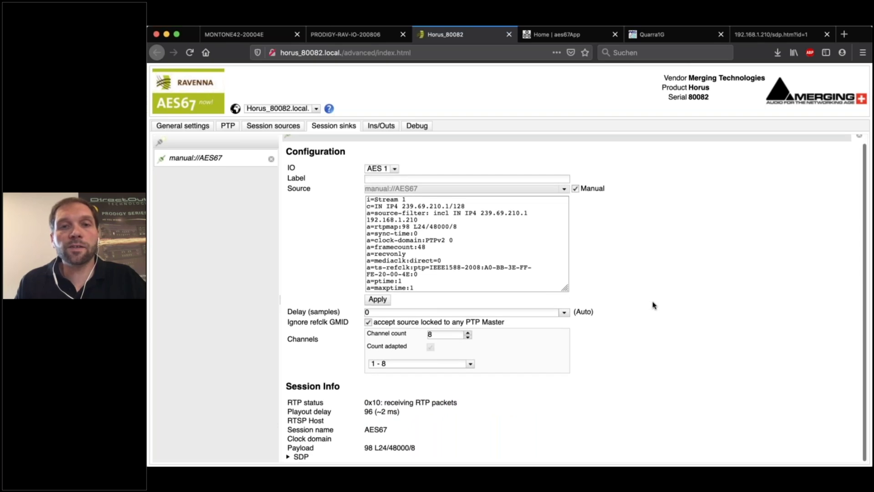
{"action": "scroll", "coordinate": [556, 292], "scroll_direction": "up", "scroll_amount": 1}
{"action": "scroll", "coordinate": [525, 255], "scroll_direction": "up", "scroll_amount": 2}
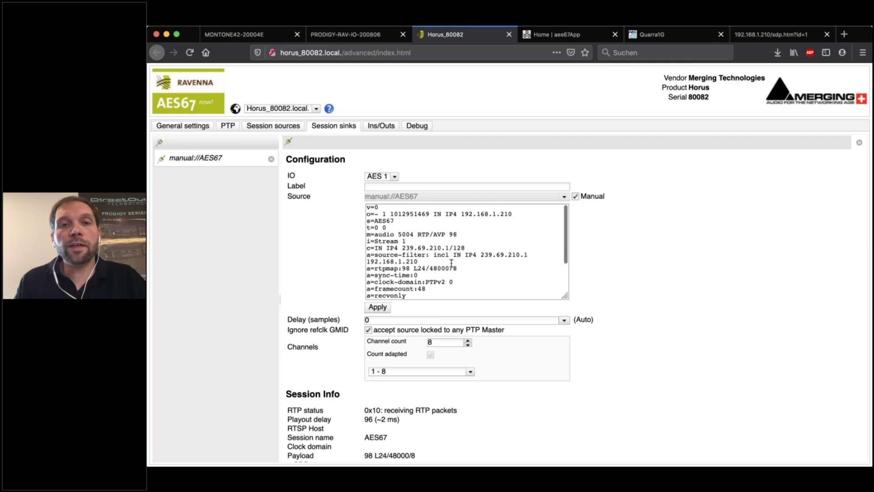
{"action": "scroll", "coordinate": [451, 265], "scroll_direction": "down", "scroll_amount": 3}
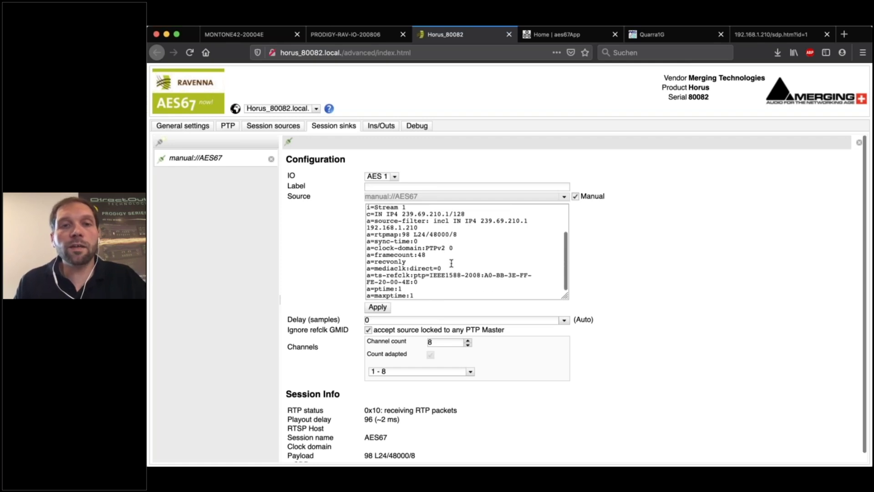
{"action": "scroll", "coordinate": [449, 260], "scroll_direction": "up", "scroll_amount": 3}
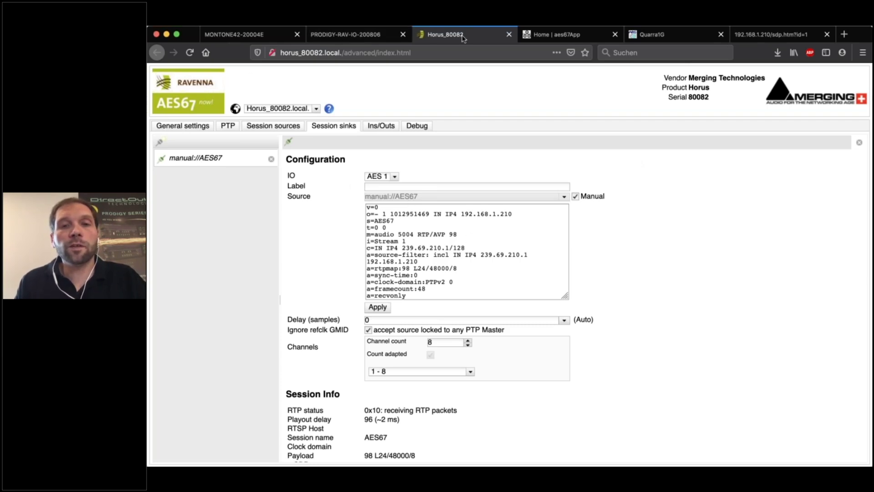
- Switch to the aes67App page, paste the copied SDP as manual SDP for Channel 1 of 8430A-00-52-98 and apply all changes
{"action": "left_click", "coordinate": [578, 39]}
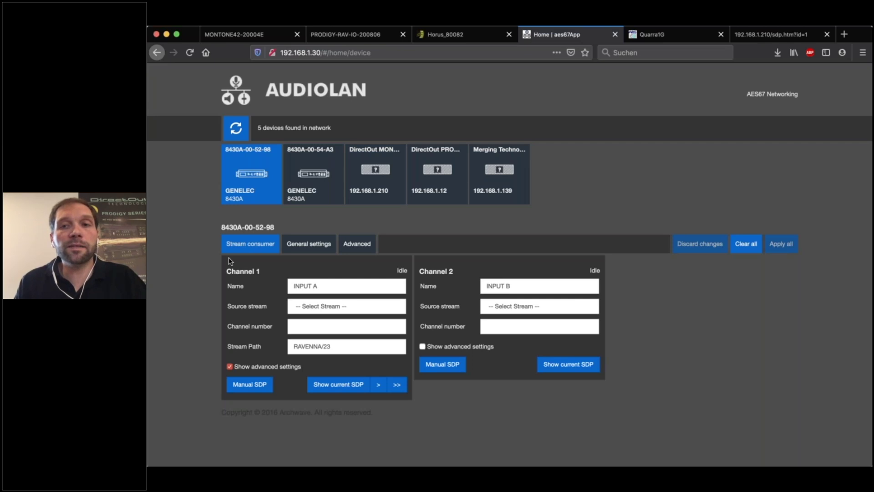
{"action": "left_click", "coordinate": [259, 386]}
{"action": "left_click", "coordinate": [287, 352]}
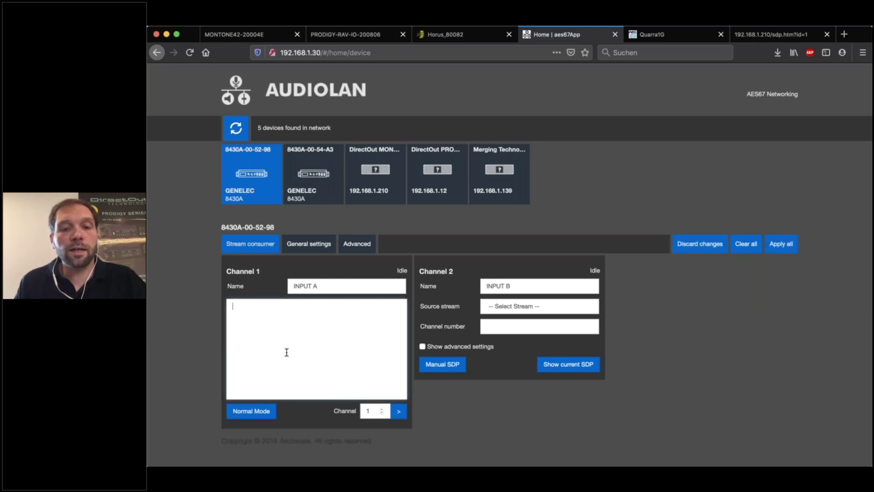
{"action": "key", "text": "super+v"}
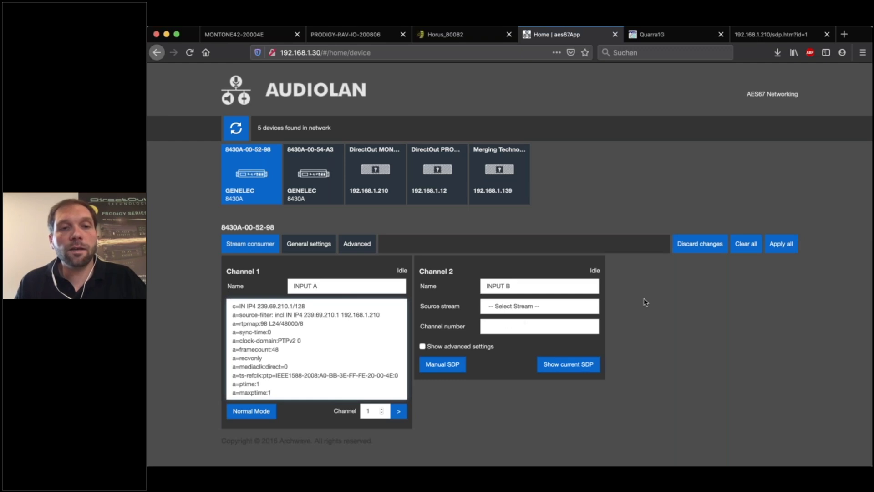
{"action": "left_click", "coordinate": [782, 243]}
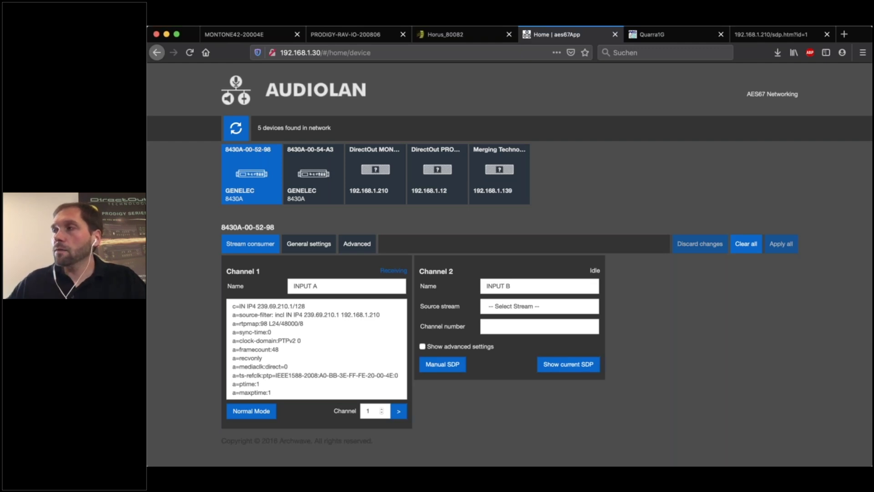
- Switch to the MONTONE42 page, deactivate output stream 01, rename it ST2110-30 and reactivate it, closing its settings
{"action": "left_click", "coordinate": [350, 39]}
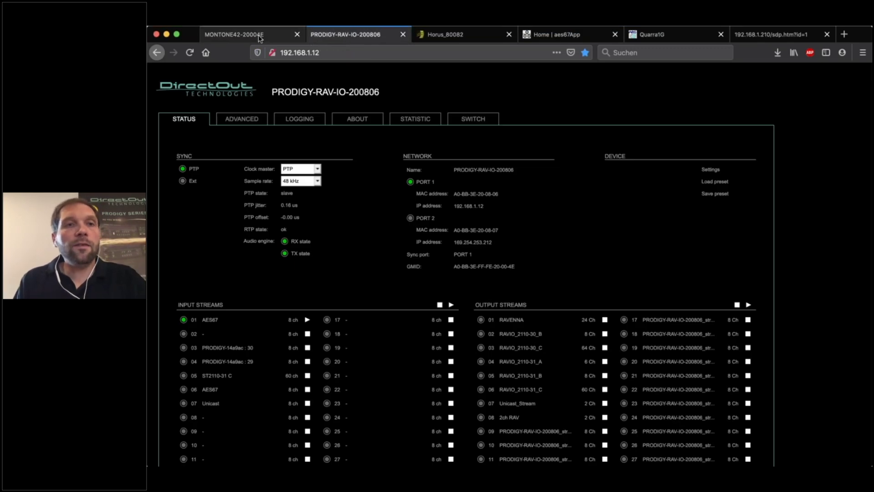
{"action": "left_click", "coordinate": [259, 36]}
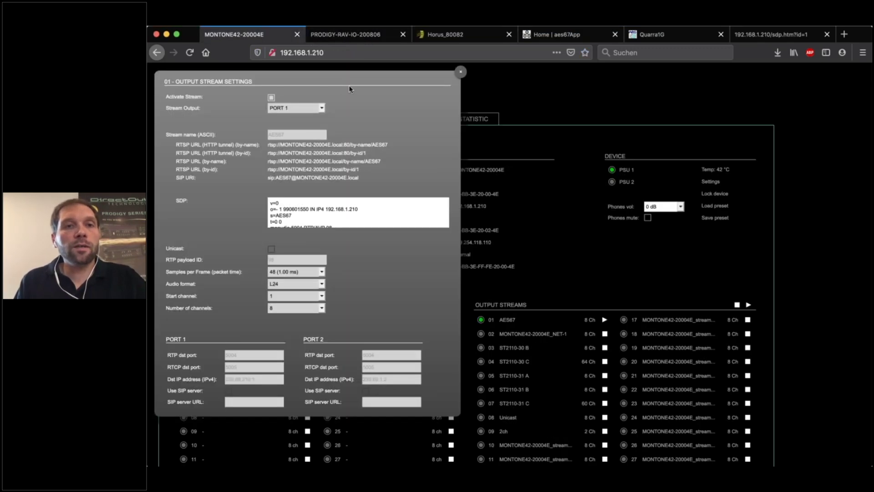
{"action": "left_click", "coordinate": [271, 98]}
{"action": "left_click", "coordinate": [298, 135]}
{"action": "double_click", "coordinate": [299, 135]}
{"action": "type", "text": "ST"}
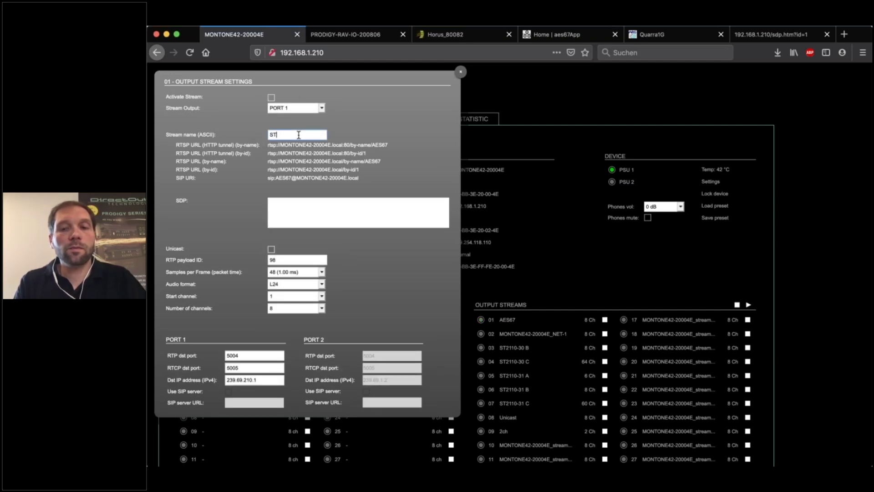
{"action": "type", "text": "2110-30"}
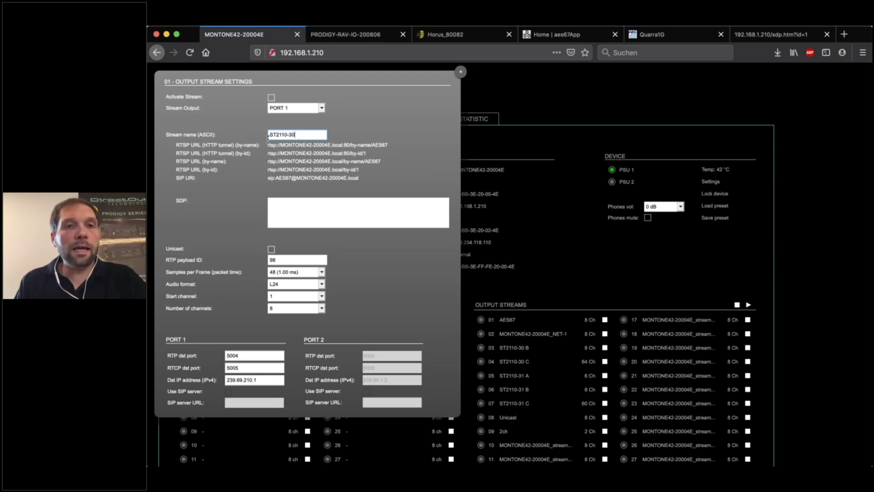
{"action": "left_click", "coordinate": [272, 97]}
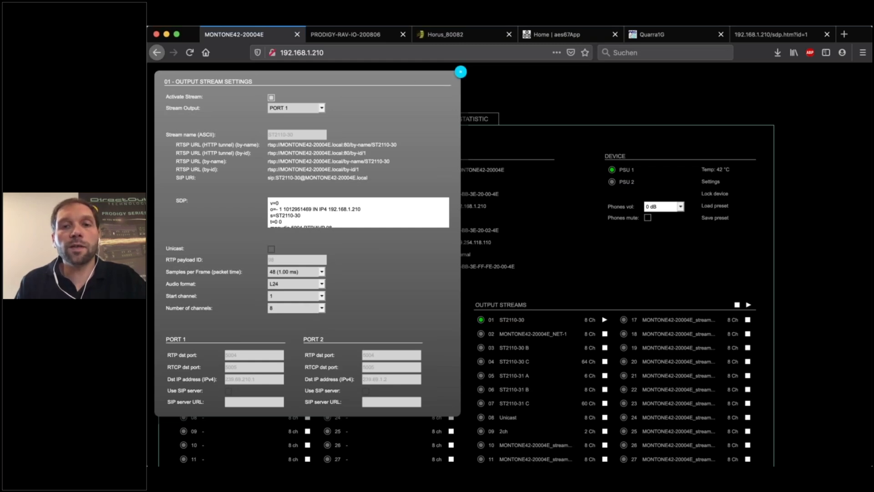
{"action": "left_click", "coordinate": [461, 72]}
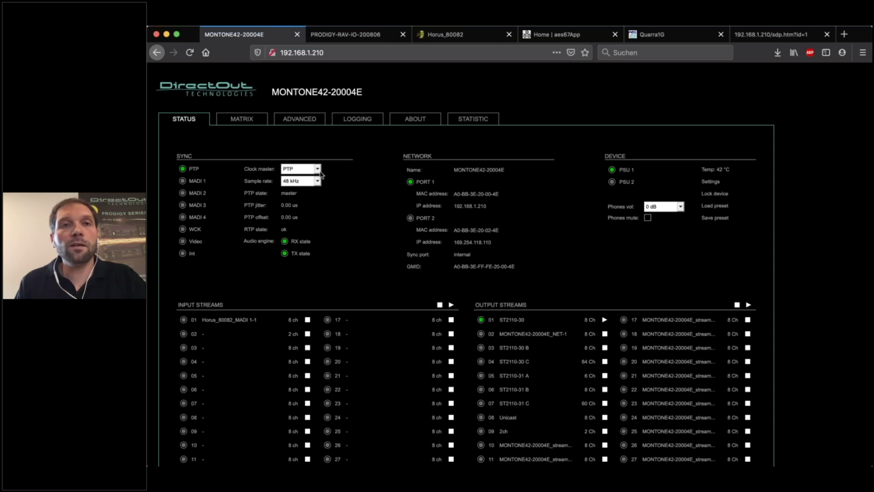
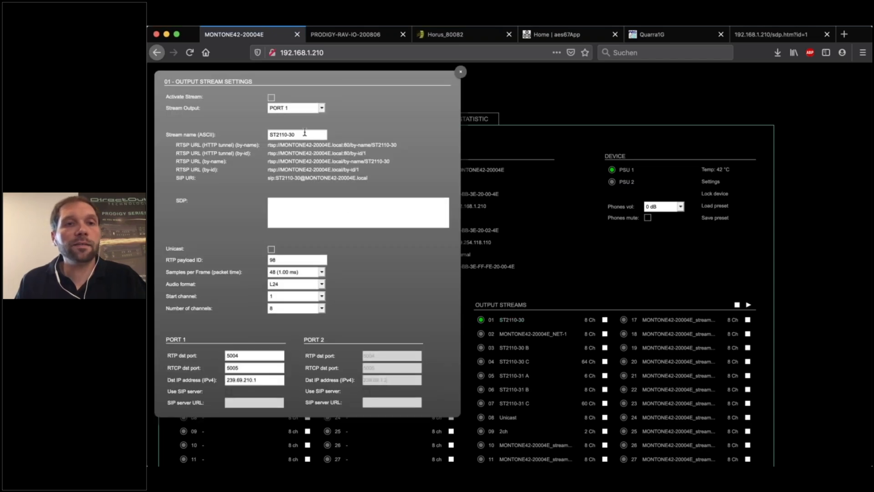
- Rename the deactivated MONTONE42 output stream 01 as AES67, activate it and close its settings
{"action": "triple_click", "coordinate": [304, 135]}
{"action": "type", "text": "AES67"}
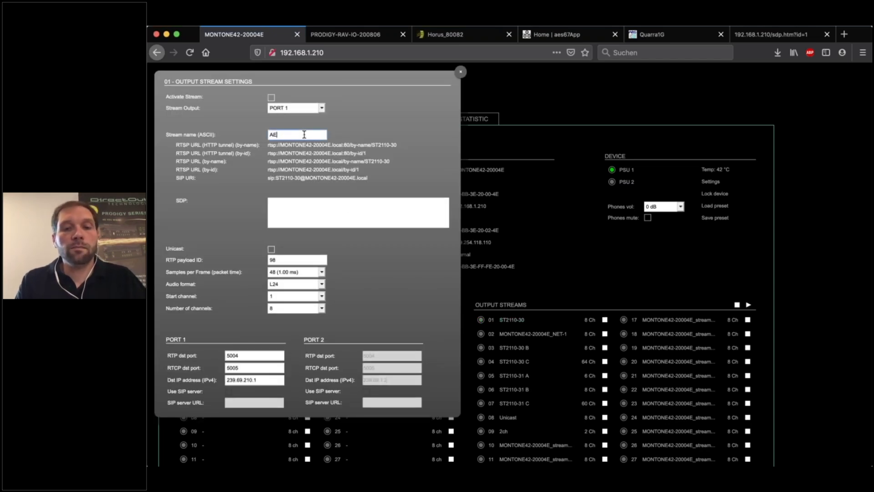
{"action": "left_click", "coordinate": [272, 98]}
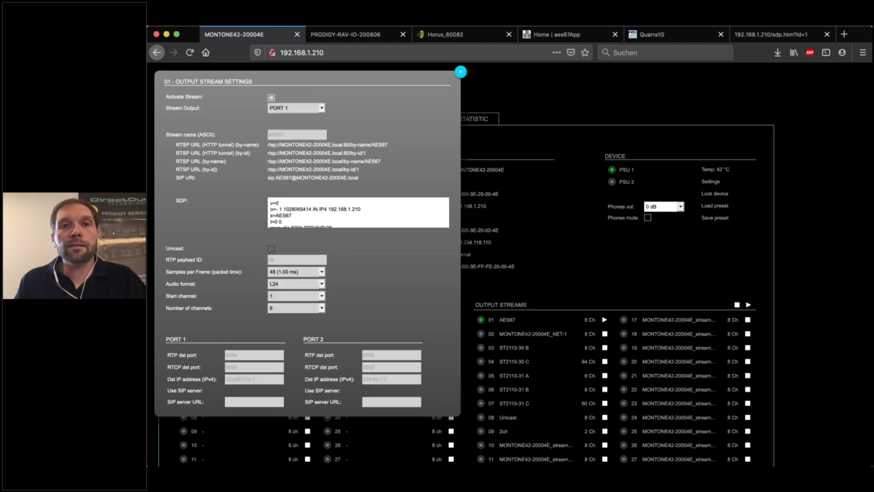
{"action": "left_click", "coordinate": [460, 71]}
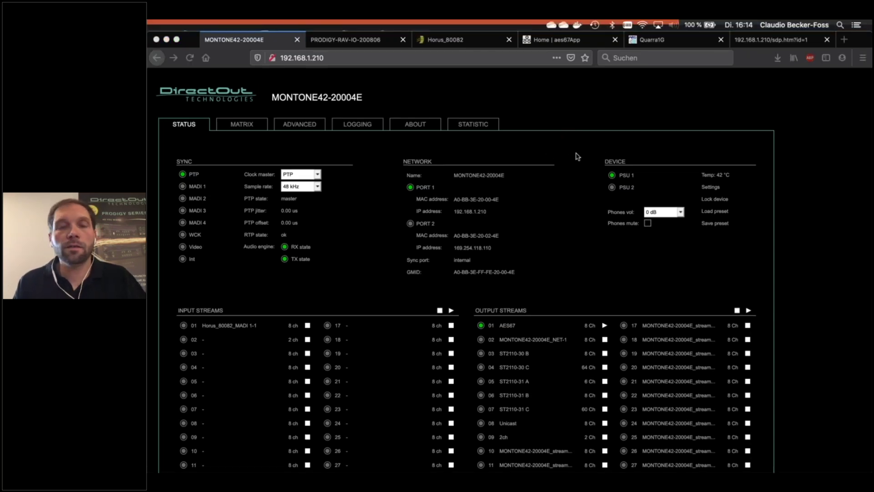
- Switch to Dante Controller and route AES67 channel 01 to Ch 1 and channel 03 to Ch 2 of PRODIGY-14a9ac
{"action": "key", "text": "super+Tab"}
{"action": "key", "text": "super+Tab"}
{"action": "key", "text": "super+Tab"}
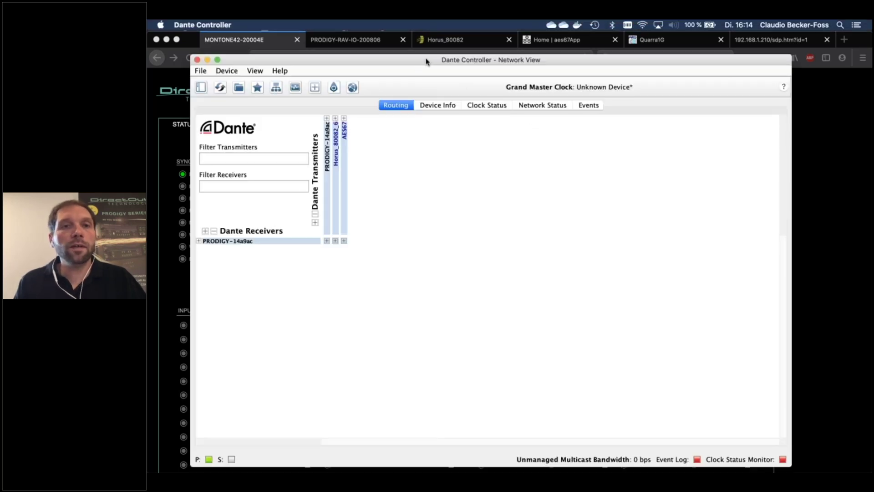
{"action": "left_click", "coordinate": [199, 242]}
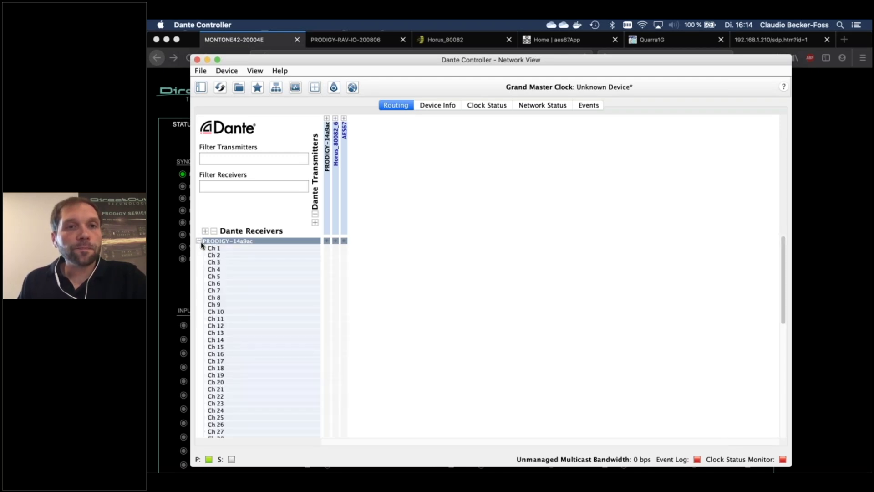
{"action": "left_click", "coordinate": [344, 119]}
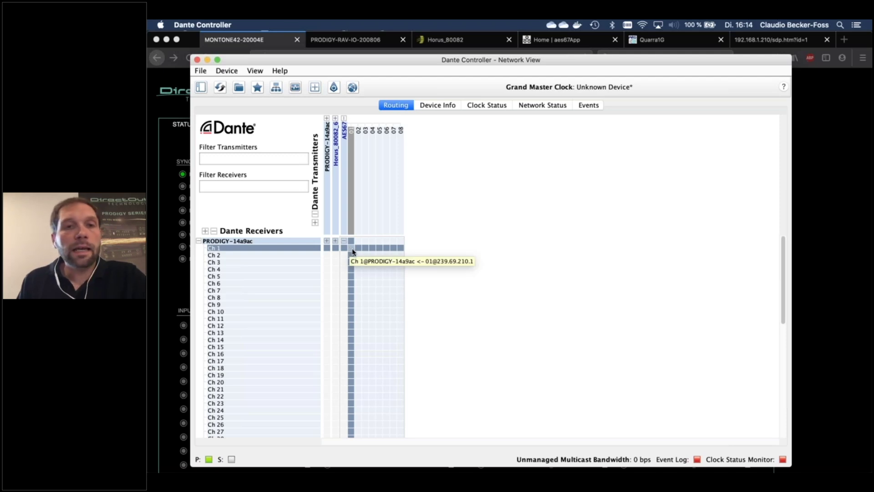
{"action": "left_click", "coordinate": [351, 249]}
{"action": "left_click", "coordinate": [365, 255]}
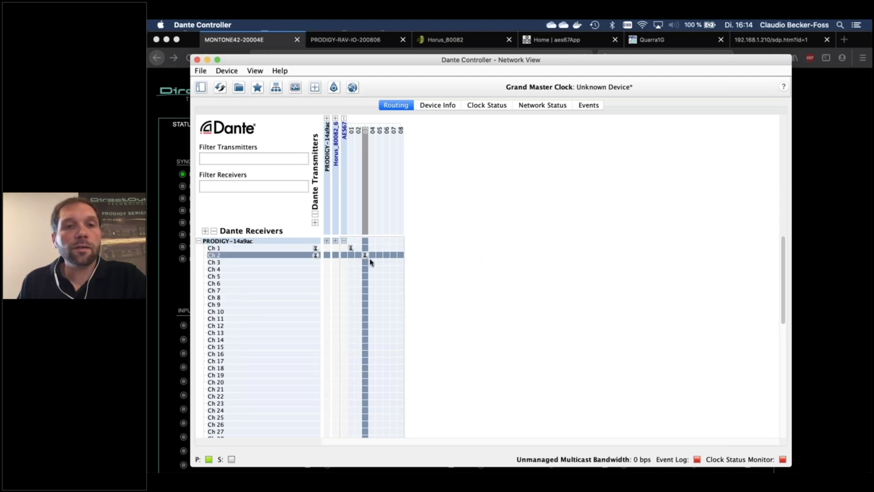
- Route AES67 channel 02 to Ch 2 and Horus_80082_6 channel 01 to Ch 1 of PRODIGY-14a9ac, and check the subscription status
{"action": "left_click", "coordinate": [358, 255]}
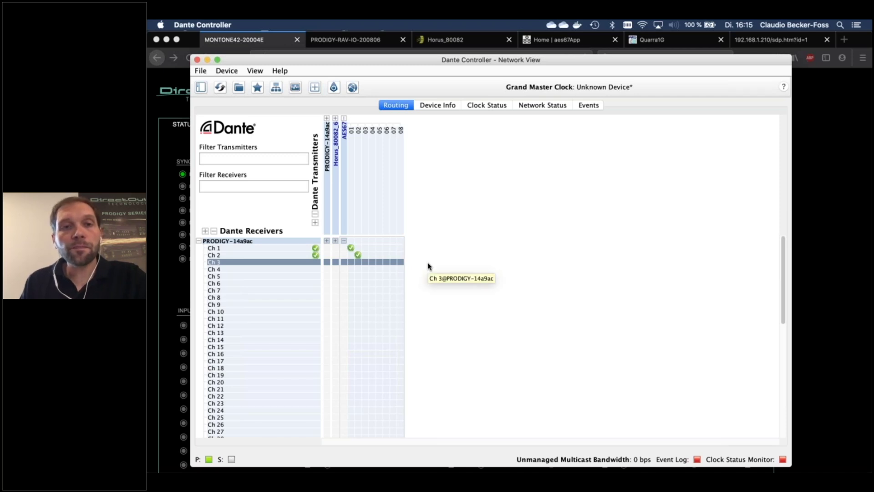
{"action": "mouse_move", "coordinate": [336, 167]}
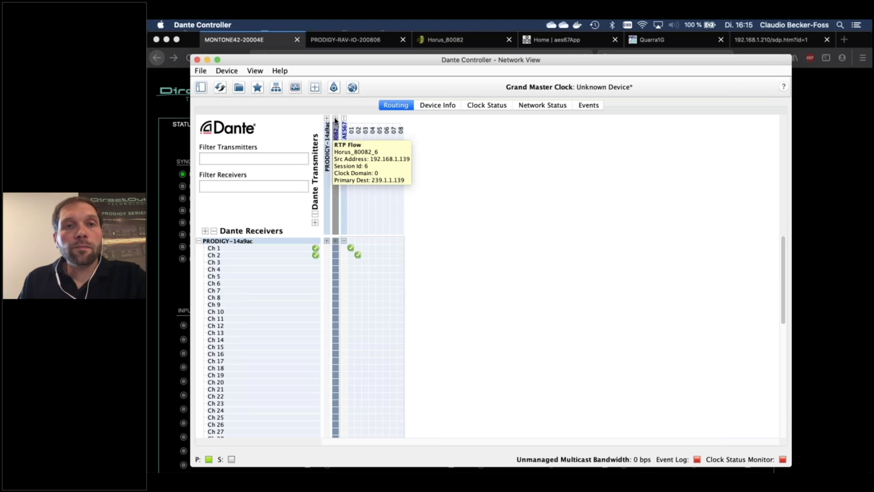
{"action": "left_click", "coordinate": [336, 119]}
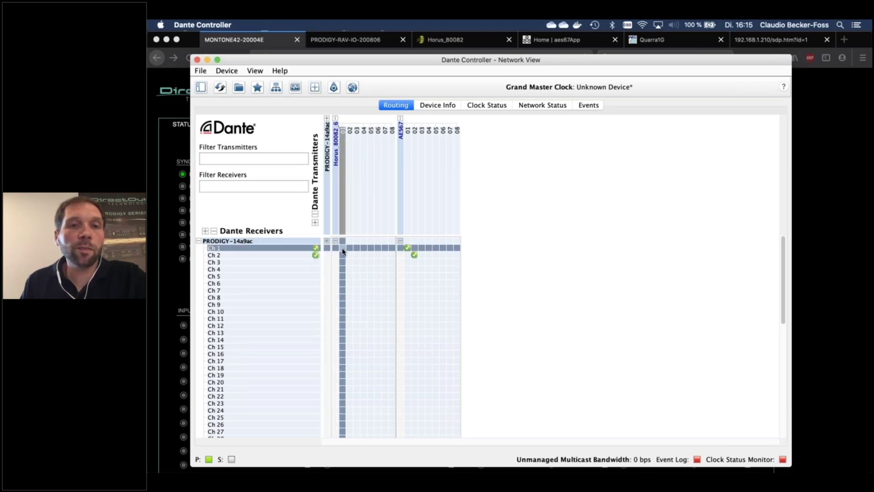
{"action": "left_click", "coordinate": [343, 250]}
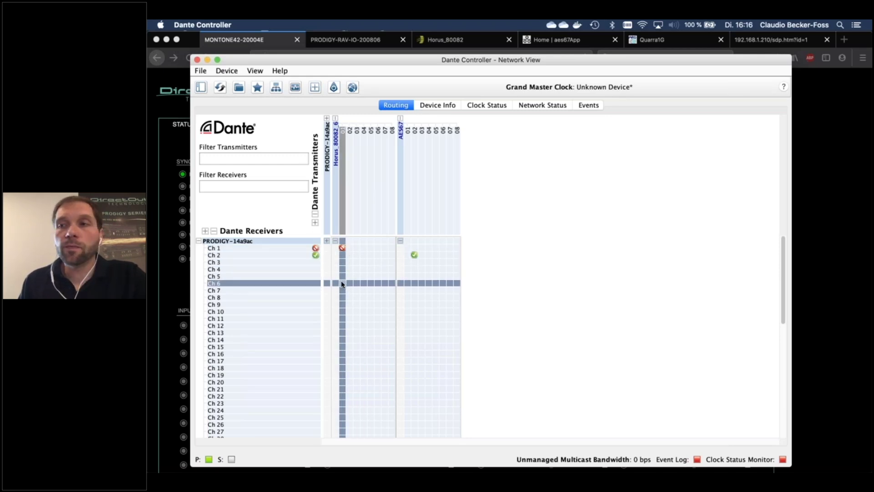
{"action": "mouse_move", "coordinate": [344, 250]}
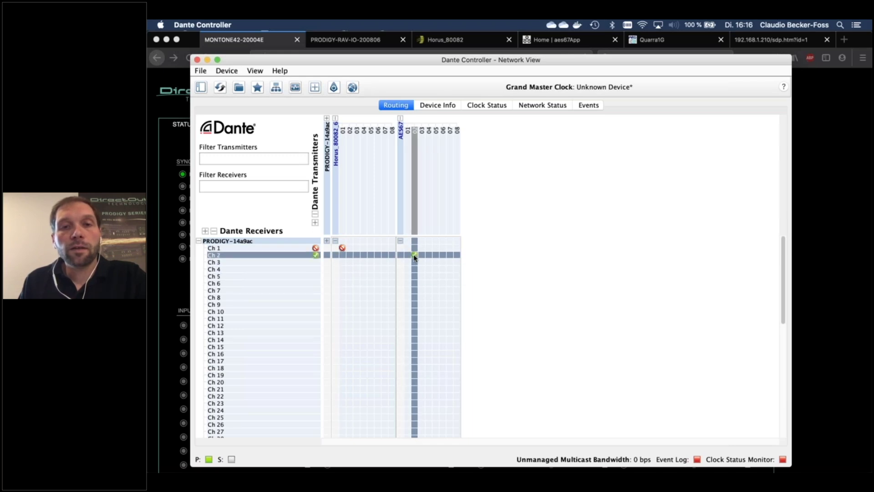
{"action": "mouse_move", "coordinate": [414, 258]}
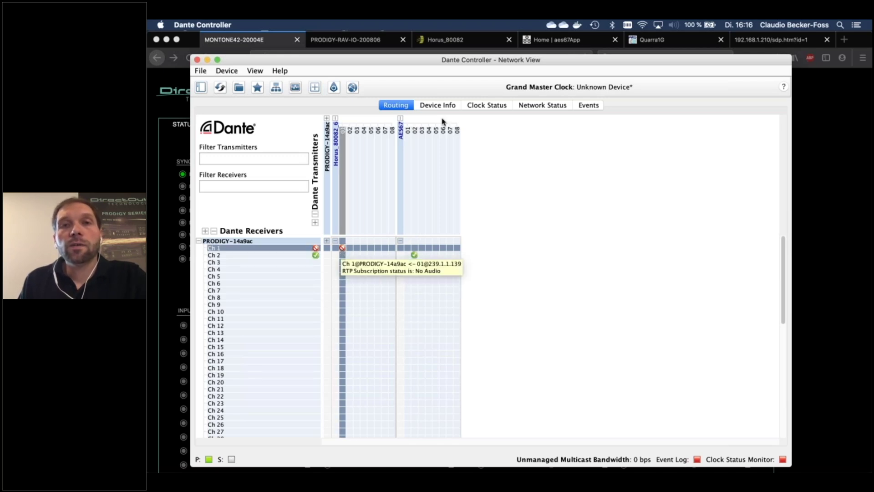
- Switch to the Horus_80082 page and set the address of session source Horus_80082_6 to 239.69.1.139
{"action": "left_click", "coordinate": [462, 40]}
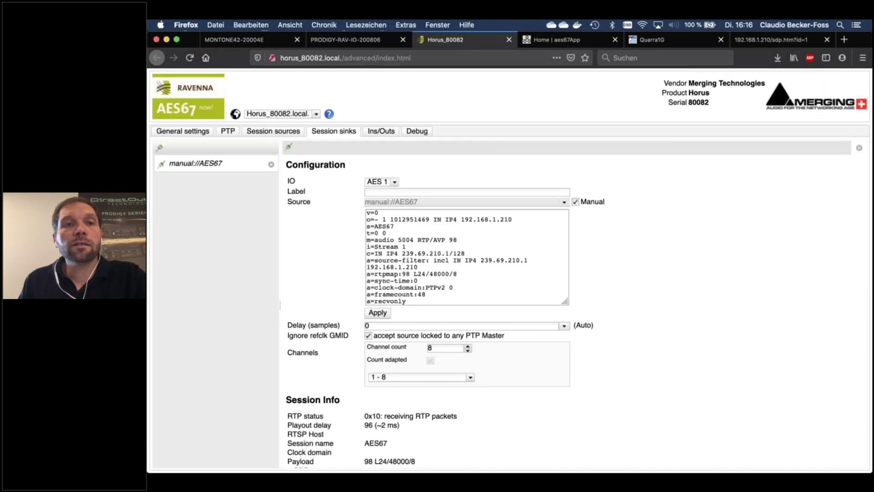
{"action": "left_click", "coordinate": [273, 131]}
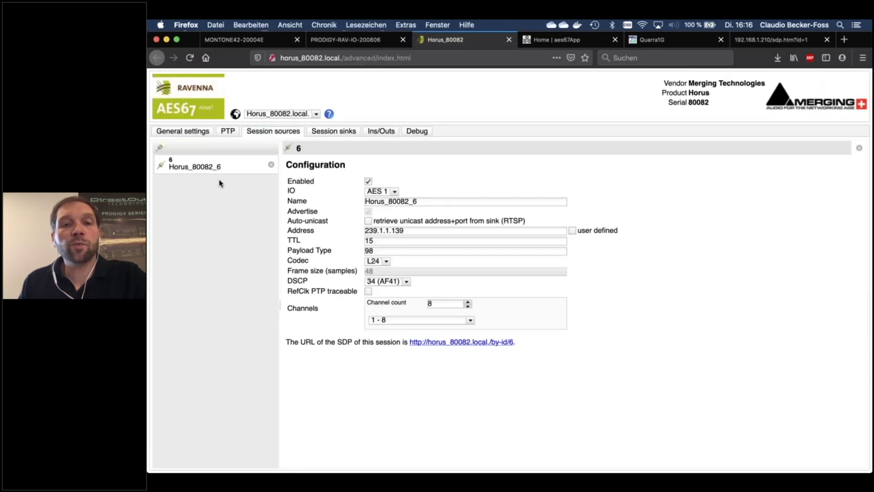
{"action": "left_click", "coordinate": [384, 230]}
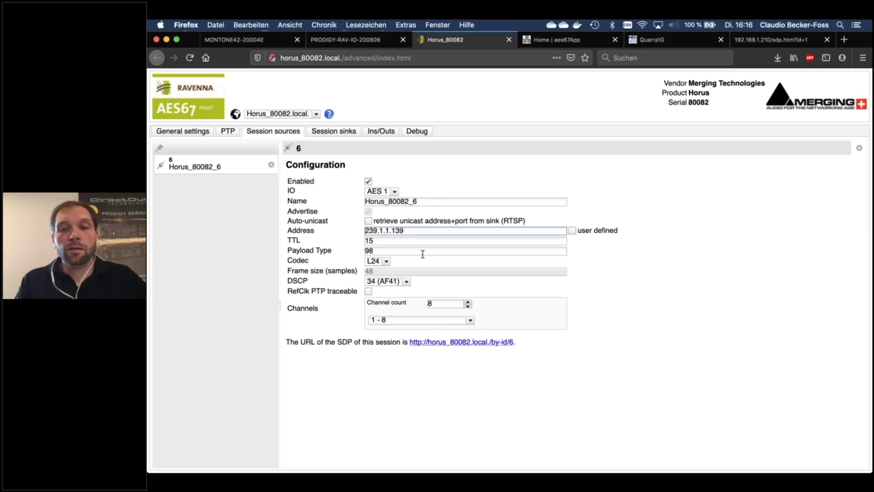
{"action": "key", "text": "BackSpace"}
{"action": "type", "text": "69"}
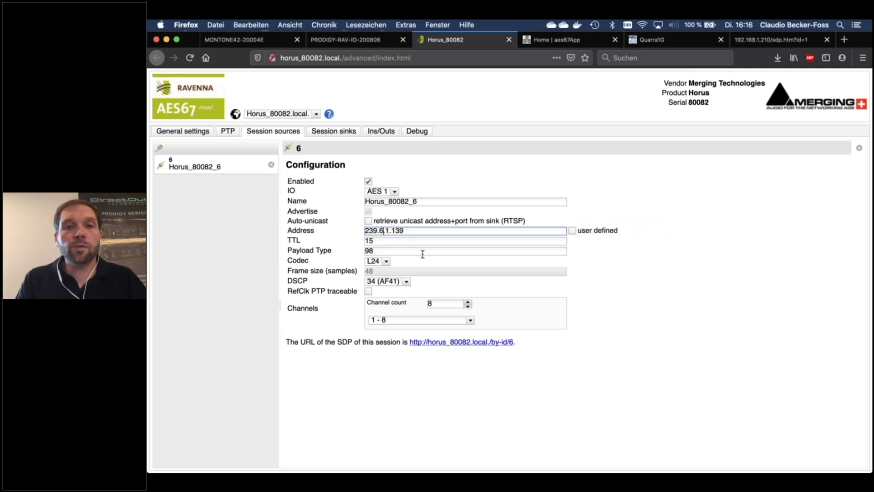
{"action": "left_click", "coordinate": [630, 283]}
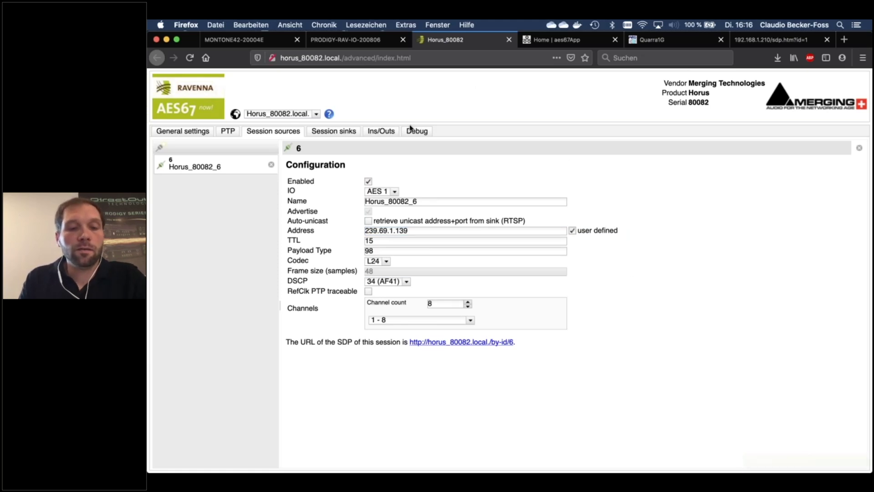
- Switch back to Dante Controller and subscribe Ch 1 of PRODIGY-14a9ac to channel 01 of Horus_80082_6 again
{"action": "key", "text": "super+Tab"}
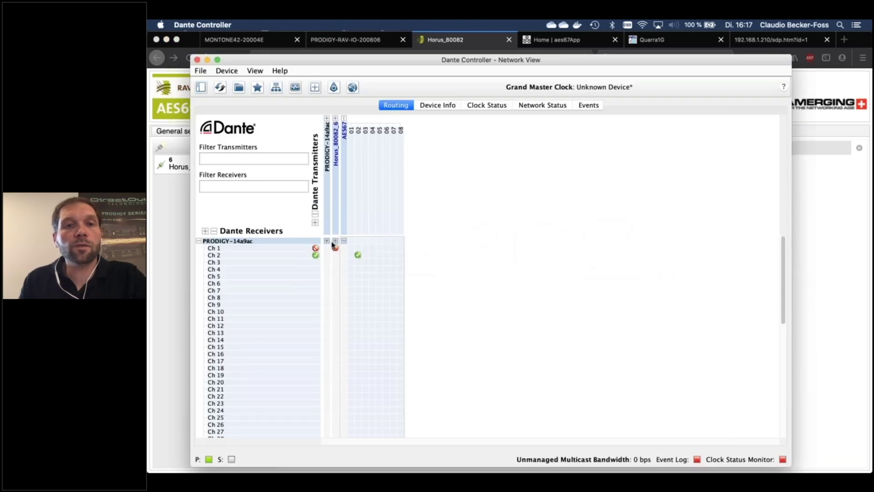
{"action": "left_click", "coordinate": [335, 118]}
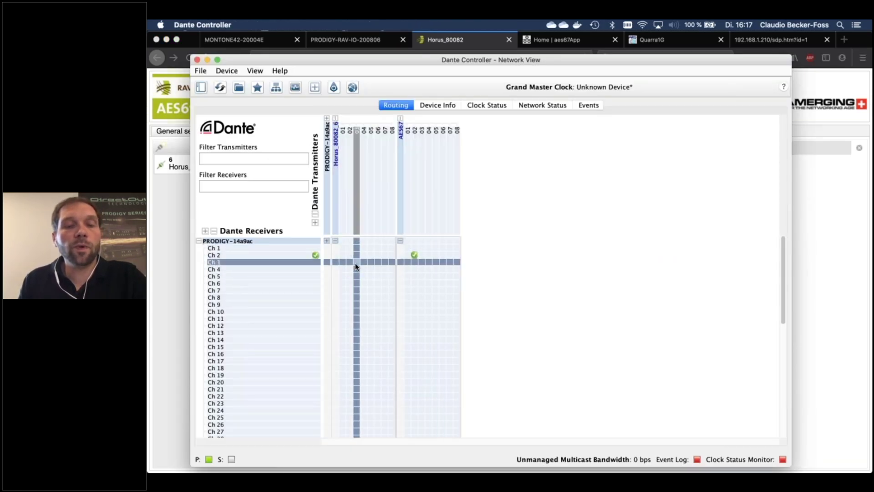
{"action": "left_click", "coordinate": [343, 248]}
{"action": "left_click", "coordinate": [343, 249]}
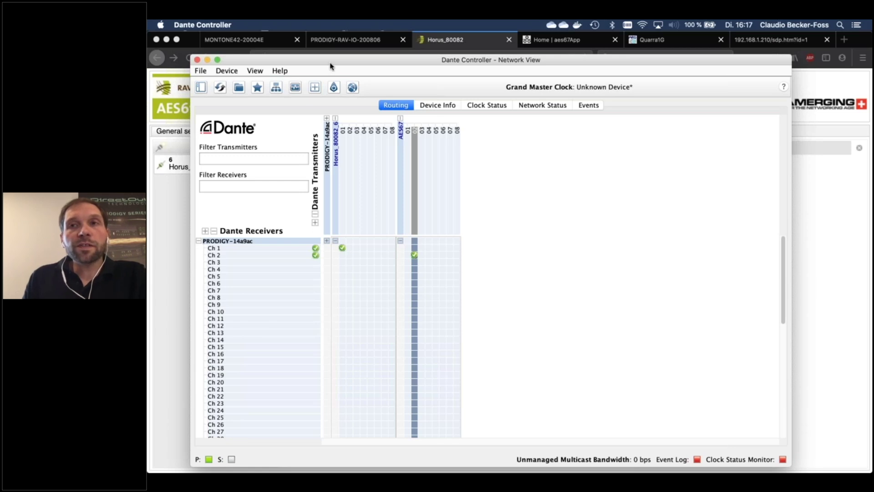
- Open the device view of PRODIGY-14a9ac and create an AES67 multicast flow containing transmit channels Ch 1 to Ch 8
{"action": "double_click", "coordinate": [241, 243]}
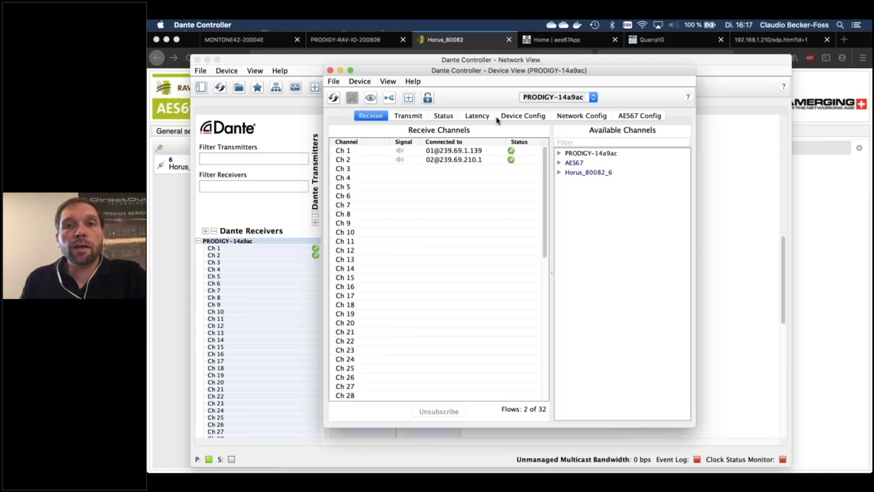
{"action": "left_click", "coordinate": [414, 117]}
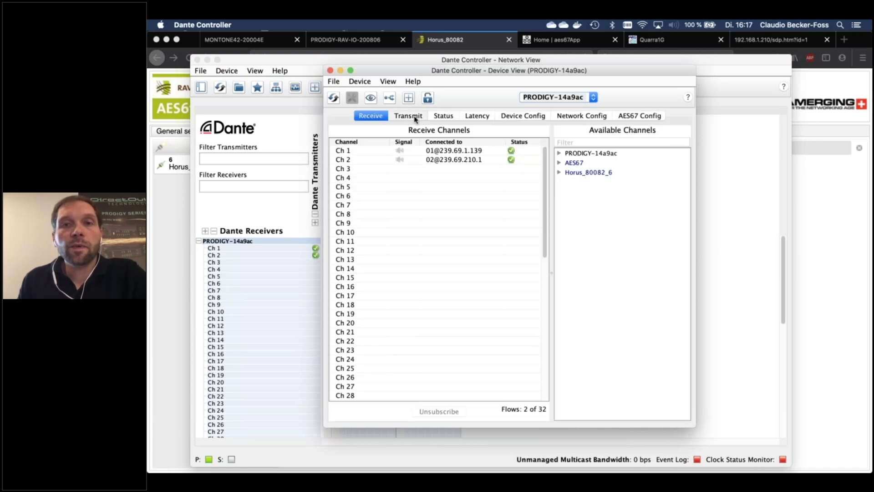
{"action": "left_click", "coordinate": [389, 100]}
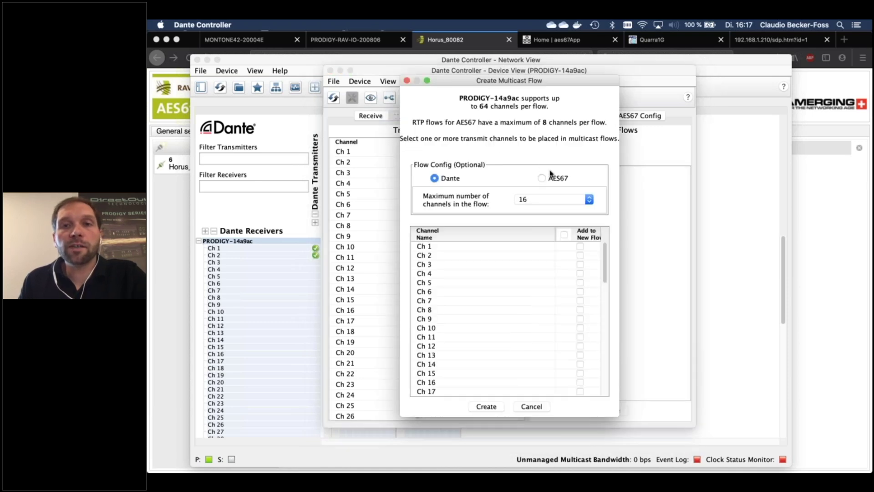
{"action": "left_click", "coordinate": [542, 178]}
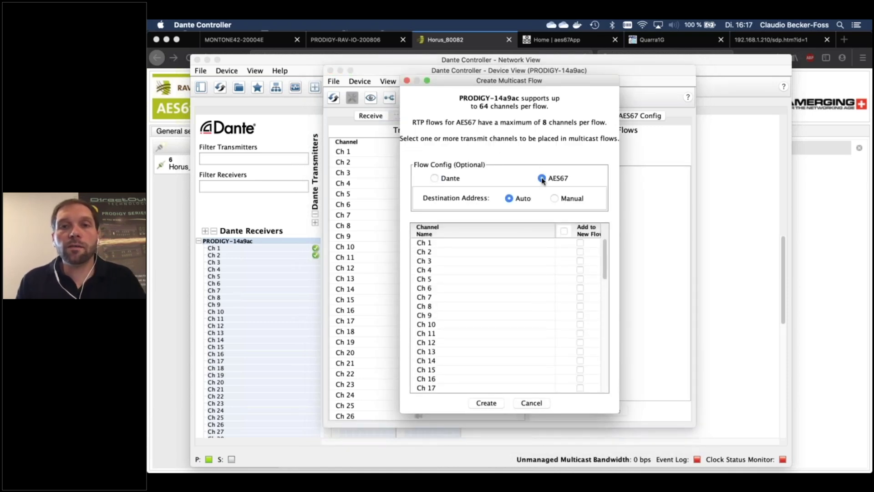
{"action": "left_click", "coordinate": [580, 243]}
{"action": "left_click", "coordinate": [581, 252]}
{"action": "left_click", "coordinate": [580, 261]}
{"action": "left_click", "coordinate": [581, 270]}
{"action": "left_click", "coordinate": [580, 279]}
{"action": "left_click", "coordinate": [581, 288]}
{"action": "left_click", "coordinate": [580, 297]}
{"action": "left_click", "coordinate": [581, 307]}
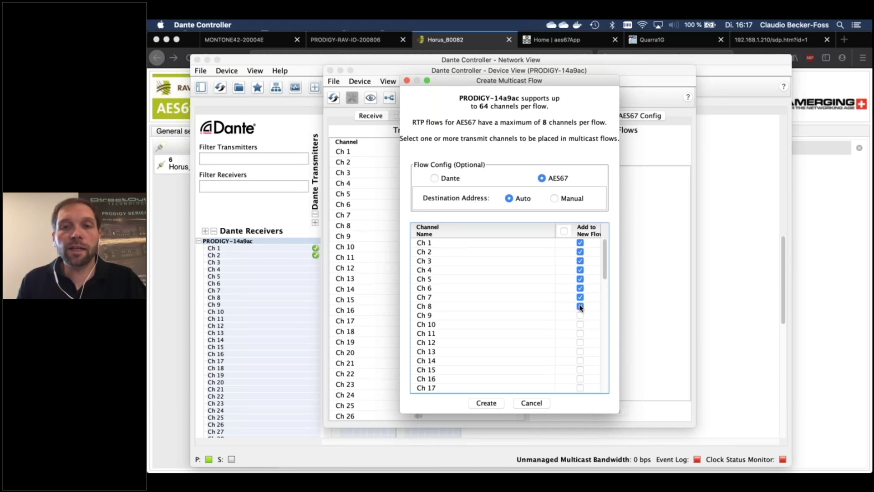
{"action": "left_click", "coordinate": [486, 404]}
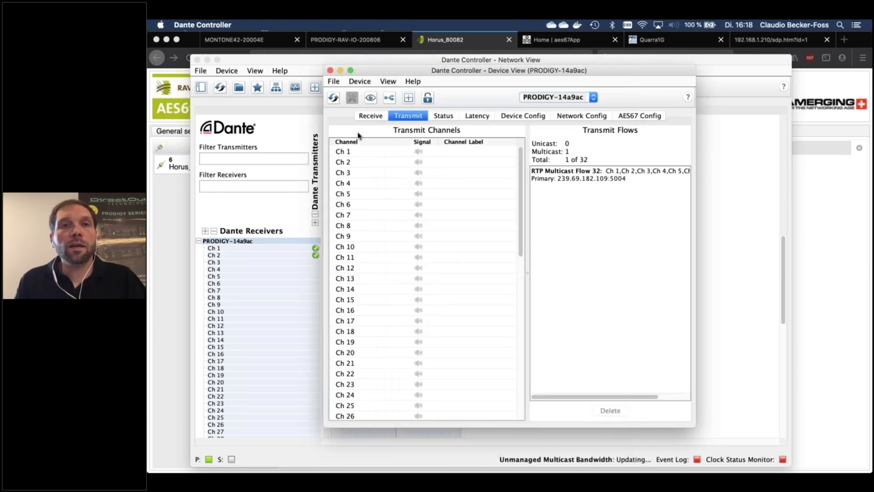
- Switch to the PRODIGY-RAV-IO-200806 page and set input stream 02 to SAP (Dante/AES67 Session) discovery with session PRODIGY-14a9ac : 32@PORT 1
{"action": "left_click", "coordinate": [343, 41]}
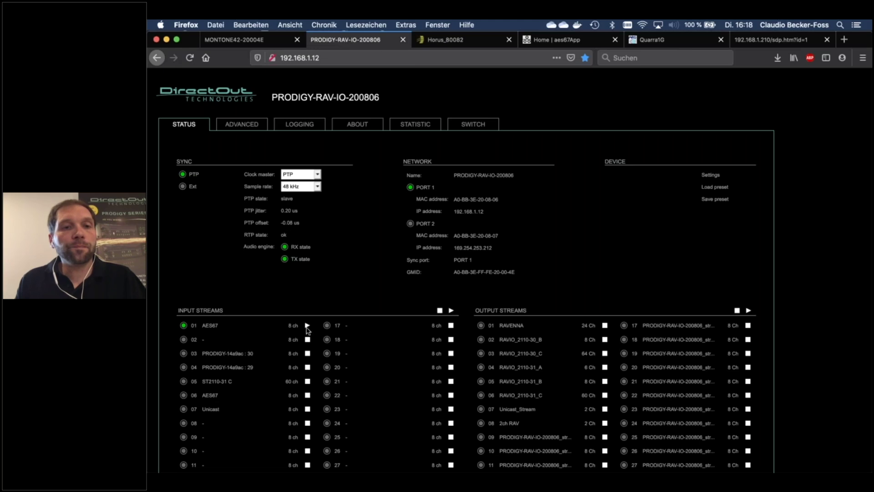
{"action": "left_click", "coordinate": [205, 343]}
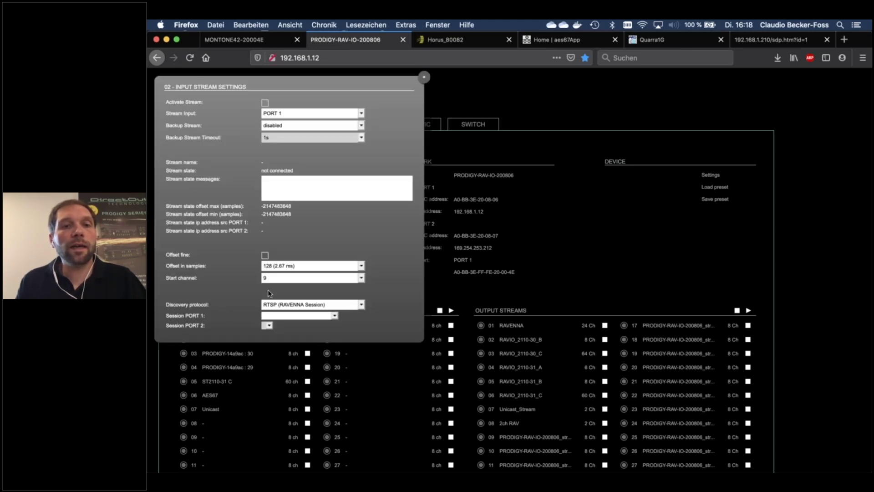
{"action": "left_click", "coordinate": [285, 308]}
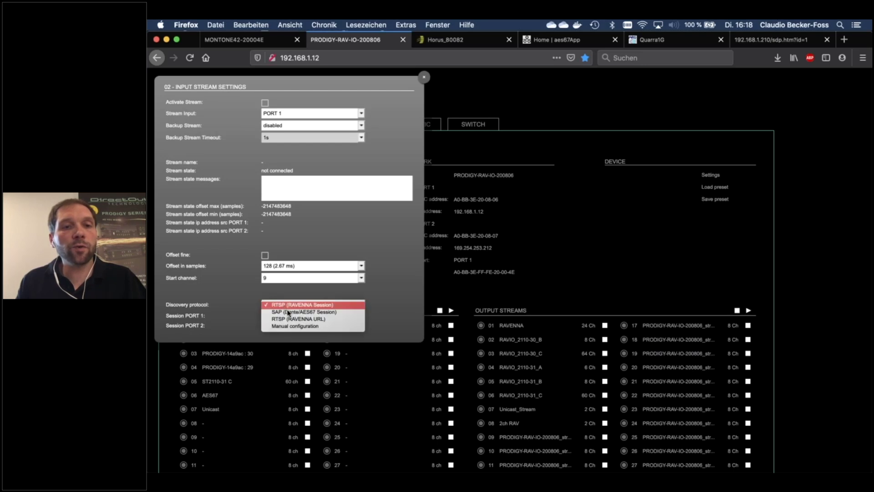
{"action": "left_click", "coordinate": [289, 312]}
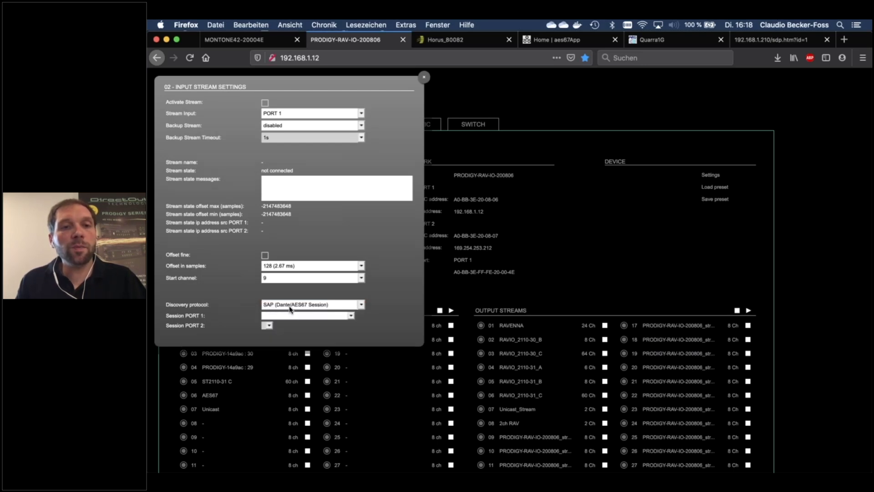
{"action": "left_click", "coordinate": [326, 316]}
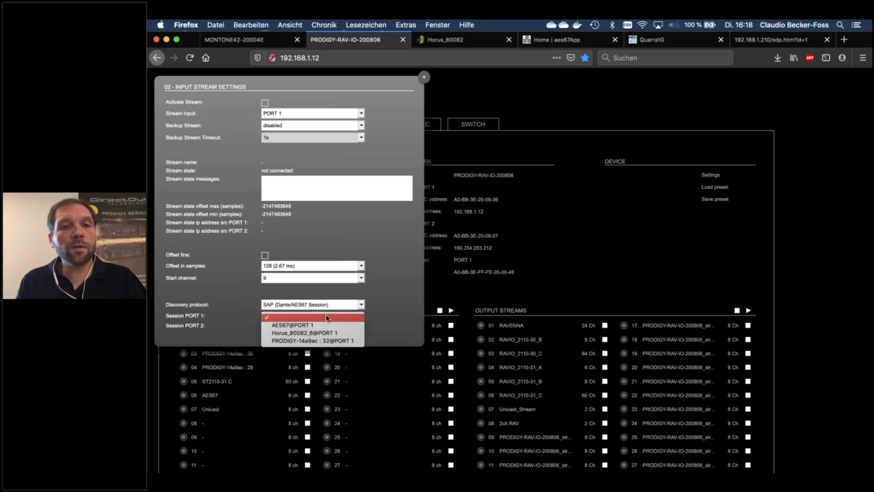
{"action": "left_click", "coordinate": [327, 340]}
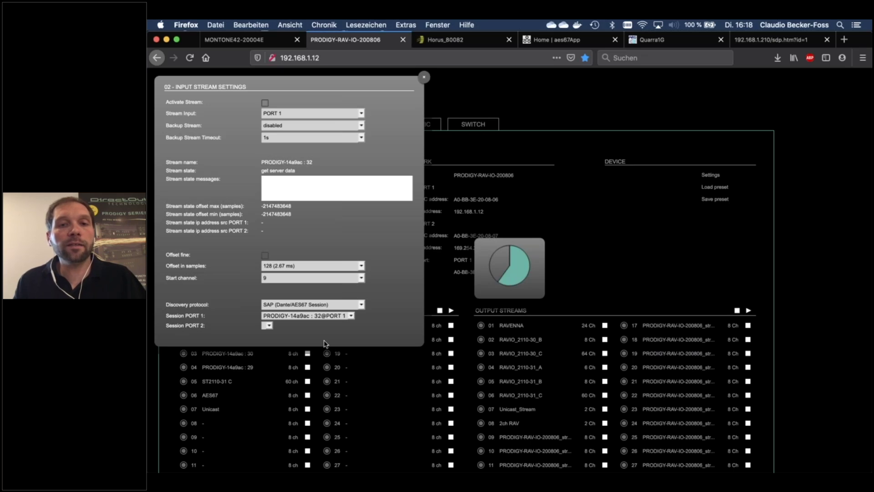
- Activate input stream 02, compare its source address with the multicast flow in Dante Controller, and close the stream settings
{"action": "left_click", "coordinate": [265, 104]}
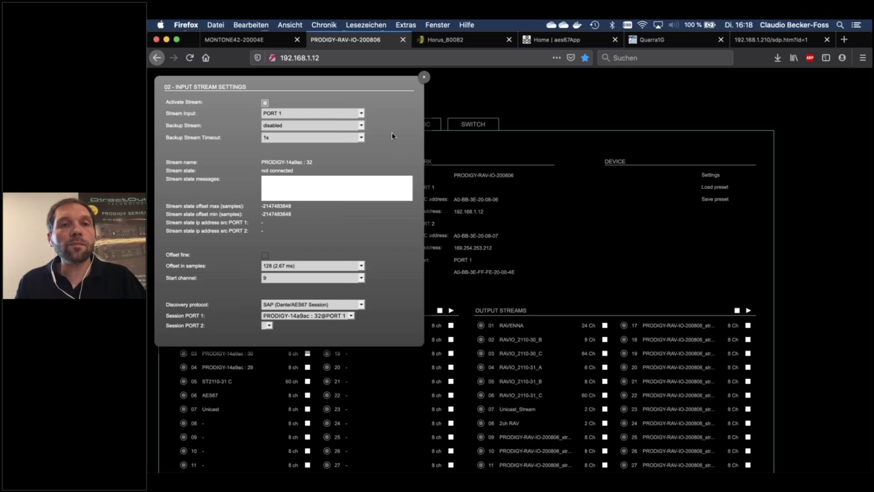
{"action": "key", "text": "super+Tab"}
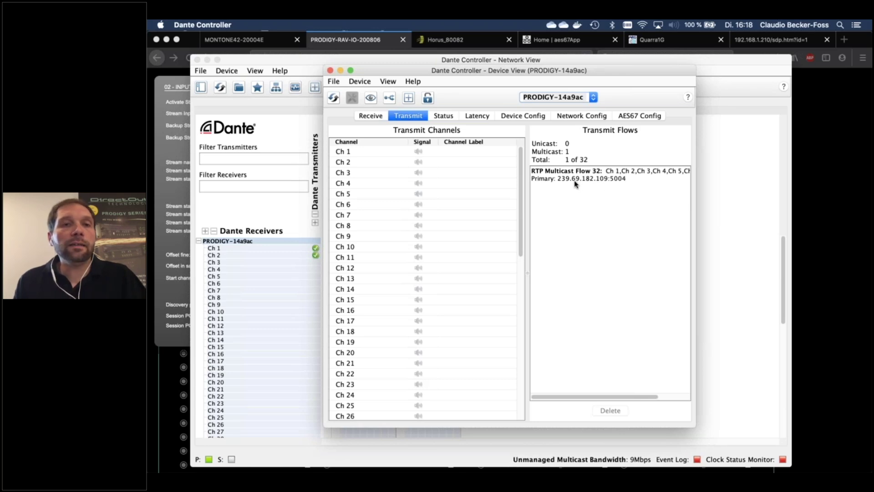
{"action": "key", "text": "super+Tab"}
{"action": "left_click", "coordinate": [265, 101]}
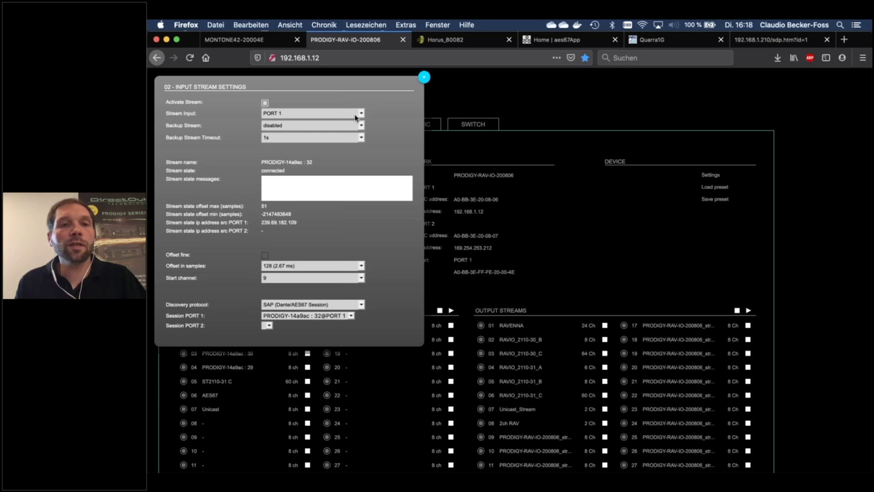
{"action": "left_click", "coordinate": [424, 77]}
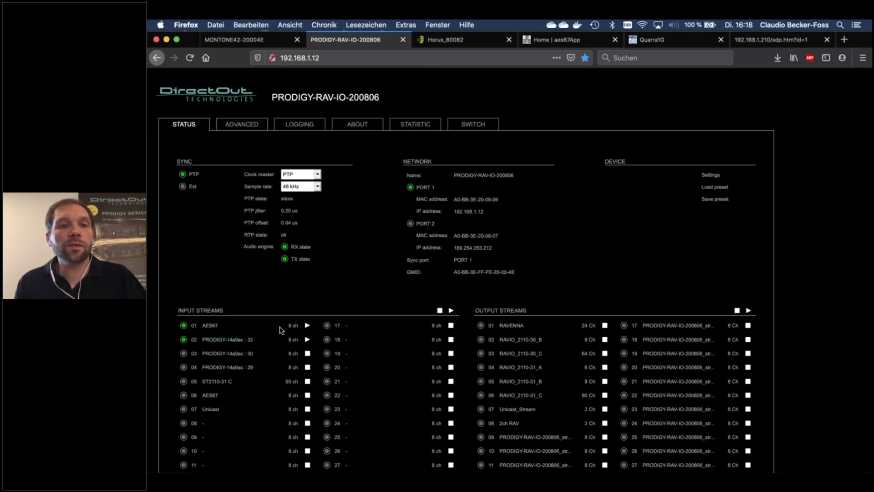
- Add a session sink on the Horus_80082 page with source sap://PRODIGY-14a9ac : 32, and return to the PRODIGY-RAV-IO-200806 page
{"action": "left_click", "coordinate": [479, 40]}
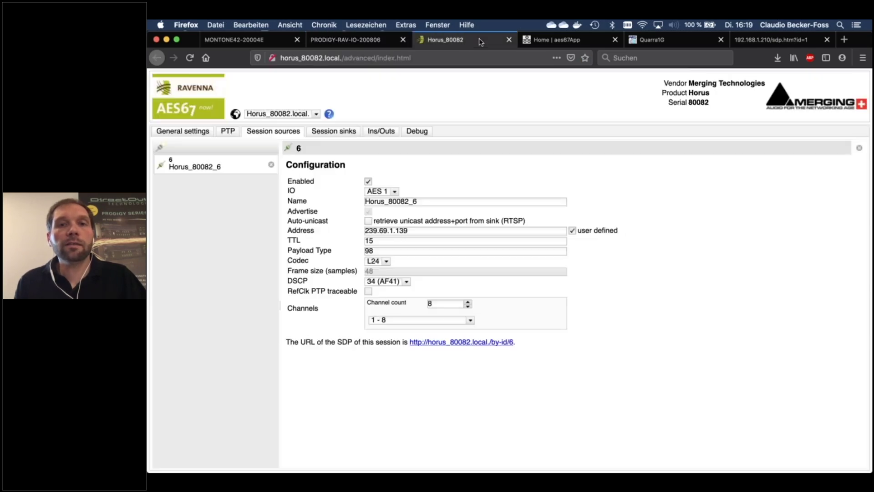
{"action": "left_click", "coordinate": [330, 132]}
{"action": "left_click", "coordinate": [159, 147]}
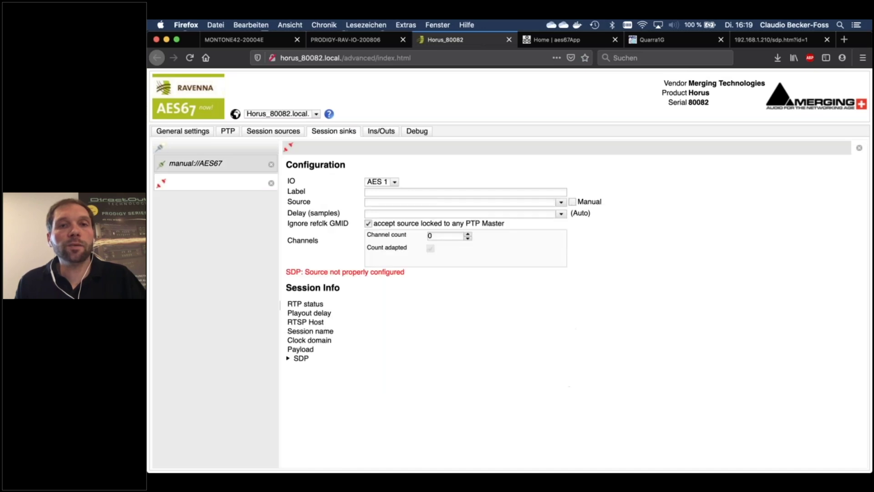
{"action": "left_click", "coordinate": [561, 205]}
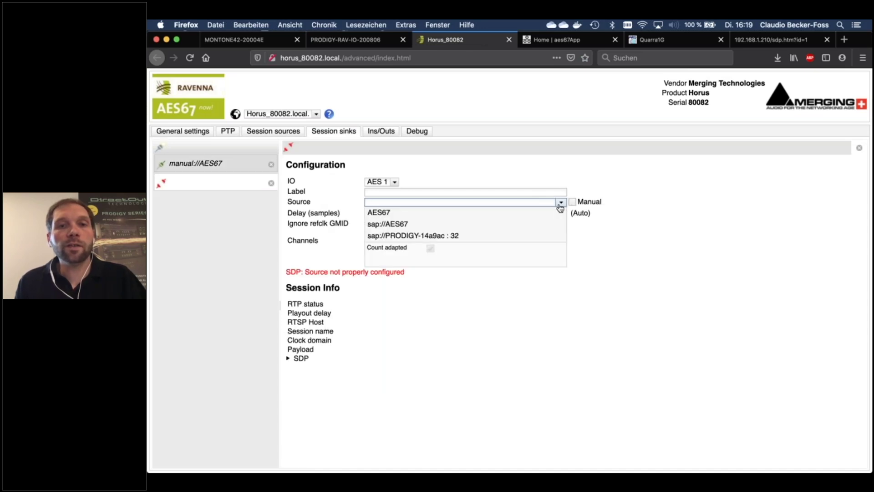
{"action": "left_click", "coordinate": [413, 236]}
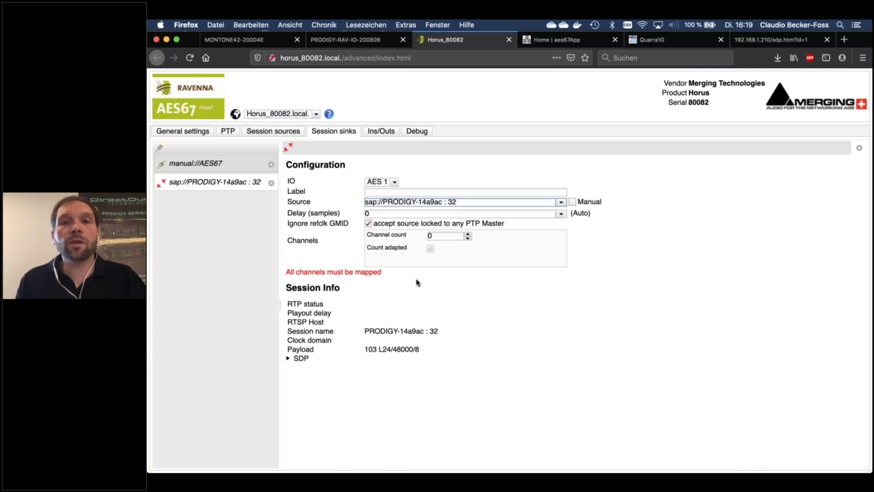
{"action": "left_click", "coordinate": [329, 40]}
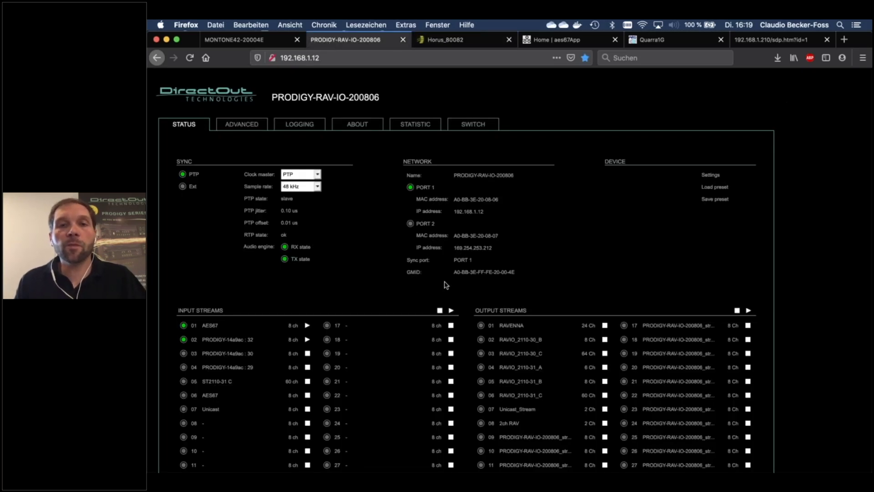
- Switch to Dante Controller, close the open device view, and reopen the device view of PRODIGY-14a9ac from the routing grid
{"action": "key", "text": "super+Tab"}
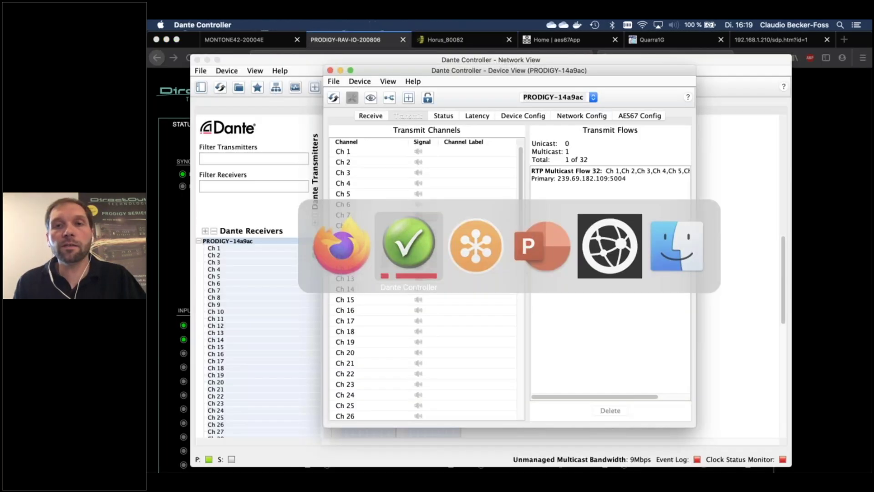
{"action": "left_click", "coordinate": [331, 71]}
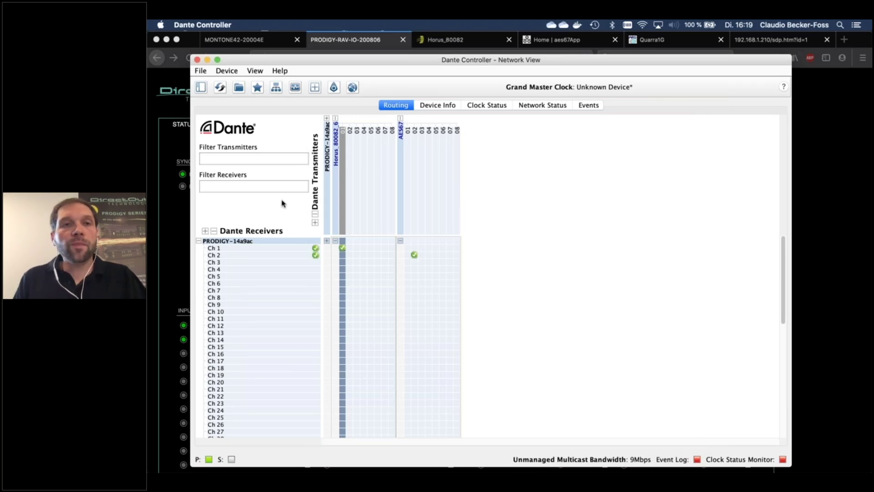
{"action": "left_click", "coordinate": [227, 72]}
{"action": "left_click", "coordinate": [246, 82]}
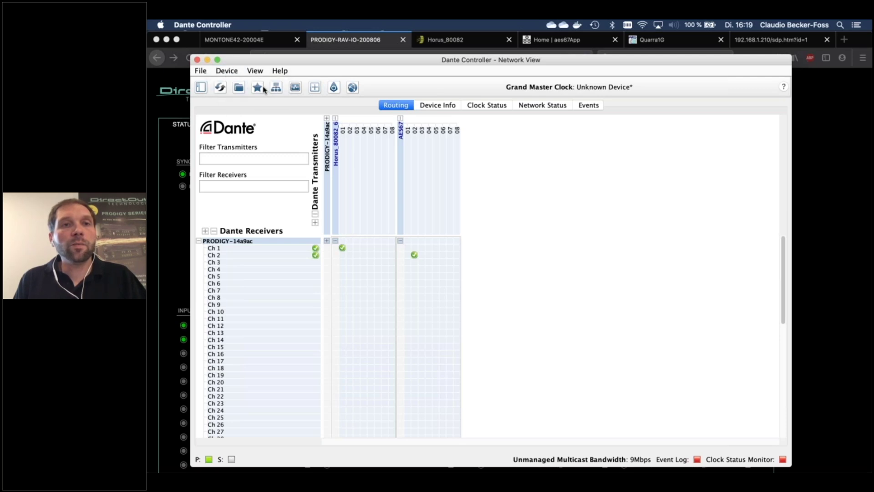
{"action": "double_click", "coordinate": [246, 243]}
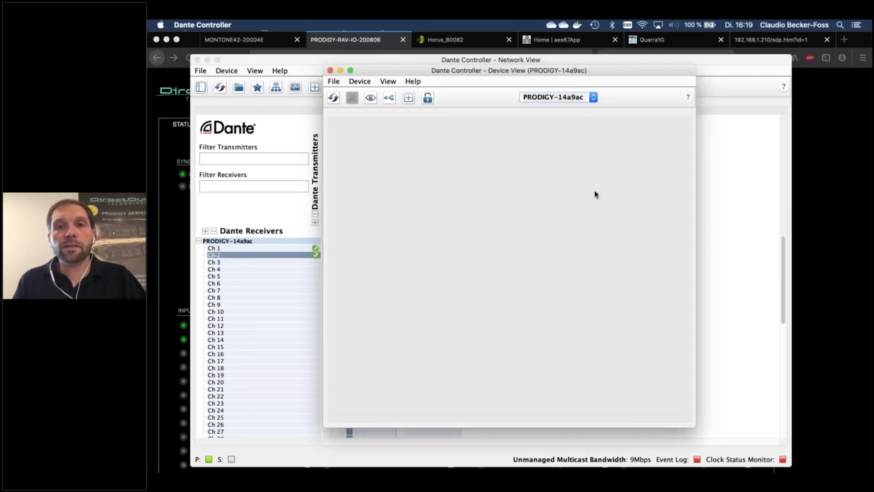
- Create AES67 multicast flows for transmit channels Ch 9 to Ch 18 of PRODIGY-14a9ac, and display the device's transmit flows
{"action": "left_click", "coordinate": [394, 101]}
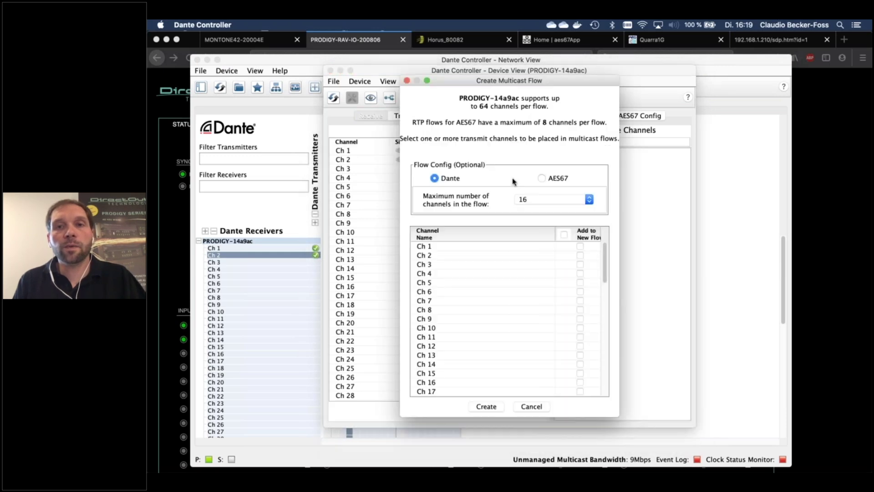
{"action": "left_click", "coordinate": [542, 179]}
{"action": "left_click", "coordinate": [580, 315]}
{"action": "left_click", "coordinate": [580, 325]}
{"action": "left_click", "coordinate": [581, 333]}
{"action": "left_click", "coordinate": [580, 343]}
{"action": "left_click", "coordinate": [581, 351]}
{"action": "left_click", "coordinate": [580, 361]}
{"action": "left_click", "coordinate": [580, 369]}
{"action": "left_click", "coordinate": [580, 379]}
{"action": "left_click", "coordinate": [580, 388]}
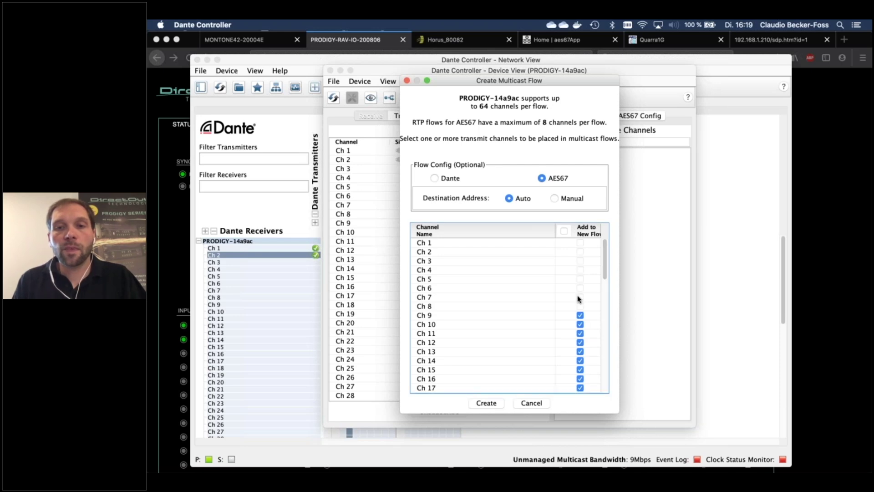
{"action": "scroll", "coordinate": [579, 299], "scroll_direction": "down", "scroll_amount": 3}
{"action": "left_click", "coordinate": [580, 315]}
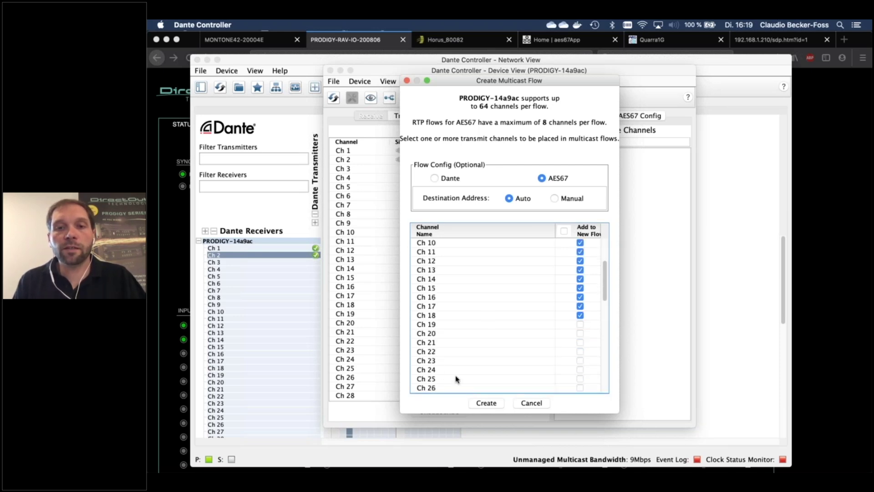
{"action": "left_click", "coordinate": [487, 404]}
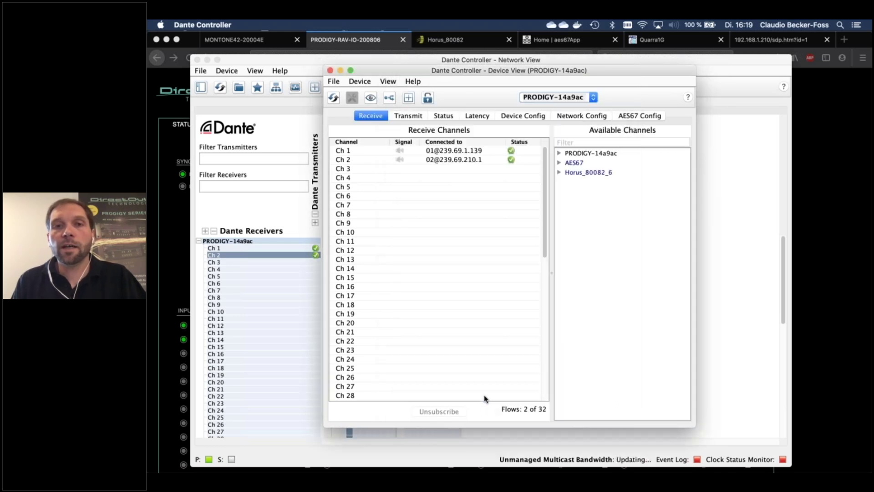
{"action": "left_click", "coordinate": [409, 118]}
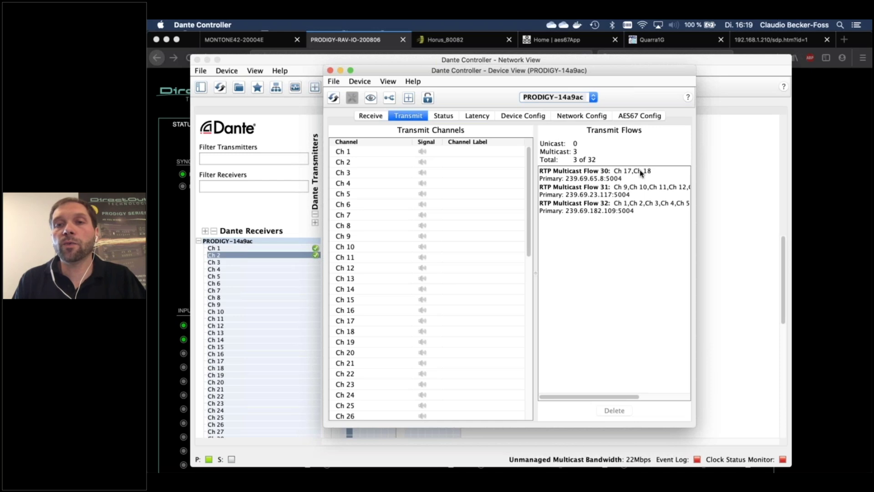
- On the PRODIGY-RAV-IO-200806 page, examine the SAP sessions offered for input stream 03 on PORT 1, and close the stream settings
{"action": "left_click", "coordinate": [374, 43]}
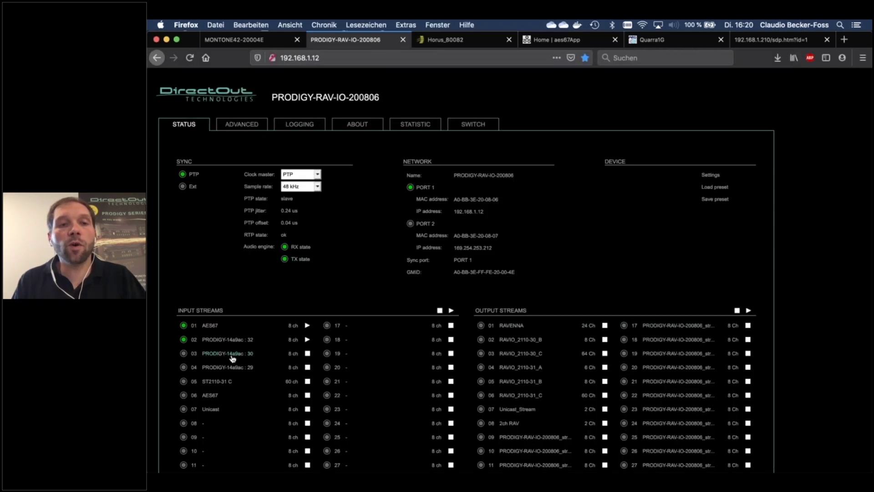
{"action": "left_click", "coordinate": [230, 355]}
{"action": "left_click", "coordinate": [318, 315]}
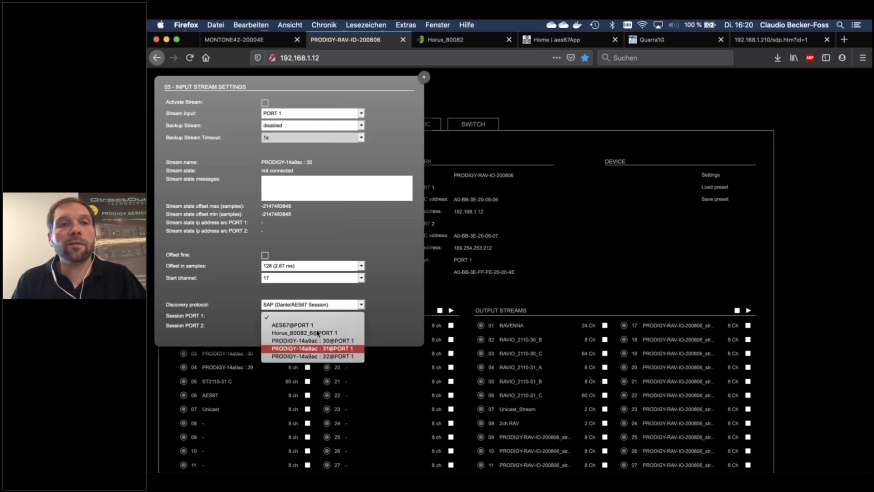
{"action": "left_click", "coordinate": [393, 112]}
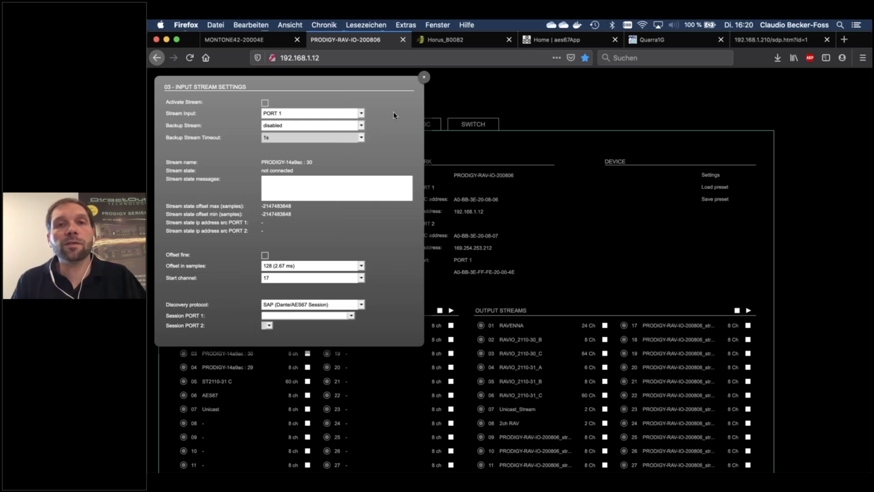
{"action": "left_click", "coordinate": [424, 78]}
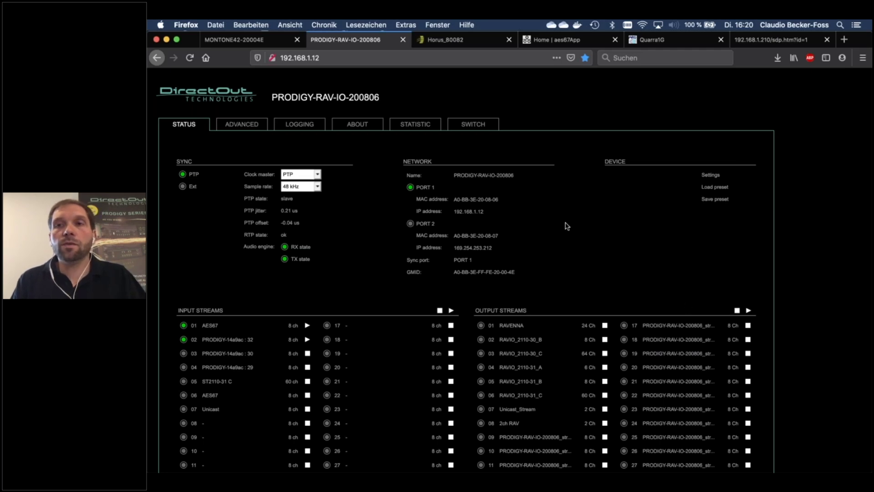
- Switch to the PowerPoint slide show and advance to the "Questions?" slide
{"action": "key", "text": "super+Tab"}
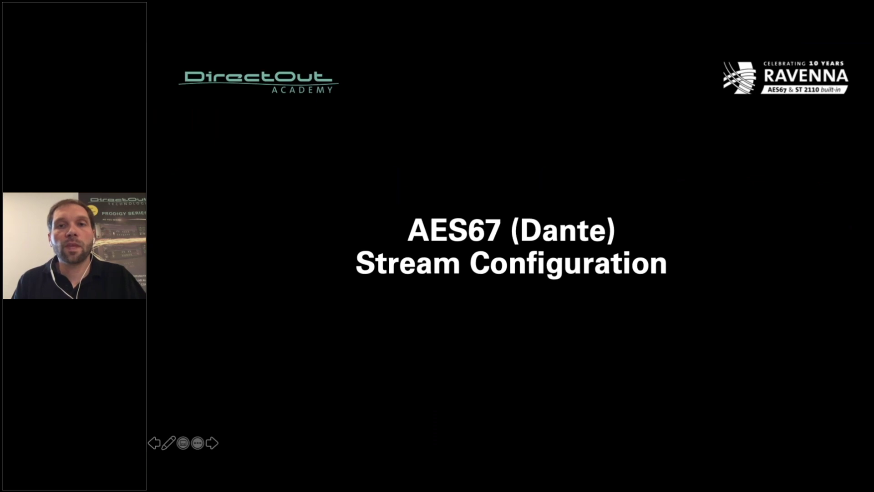
{"action": "key", "text": "Right"}
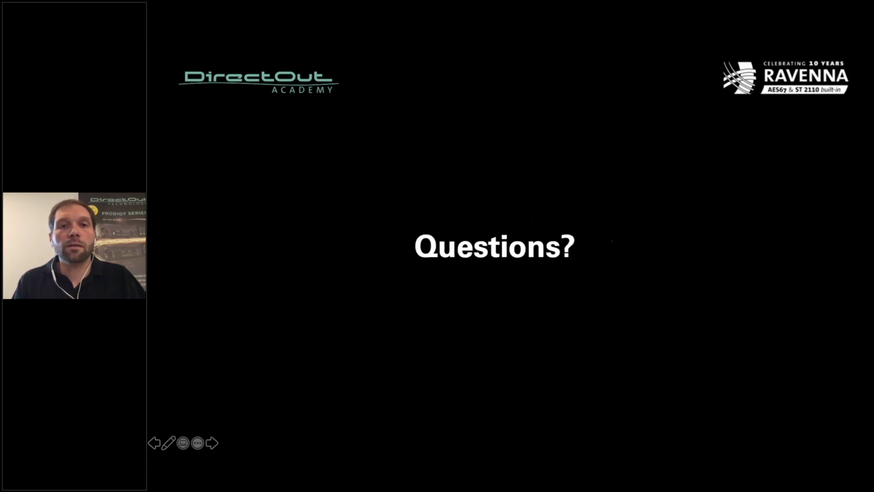